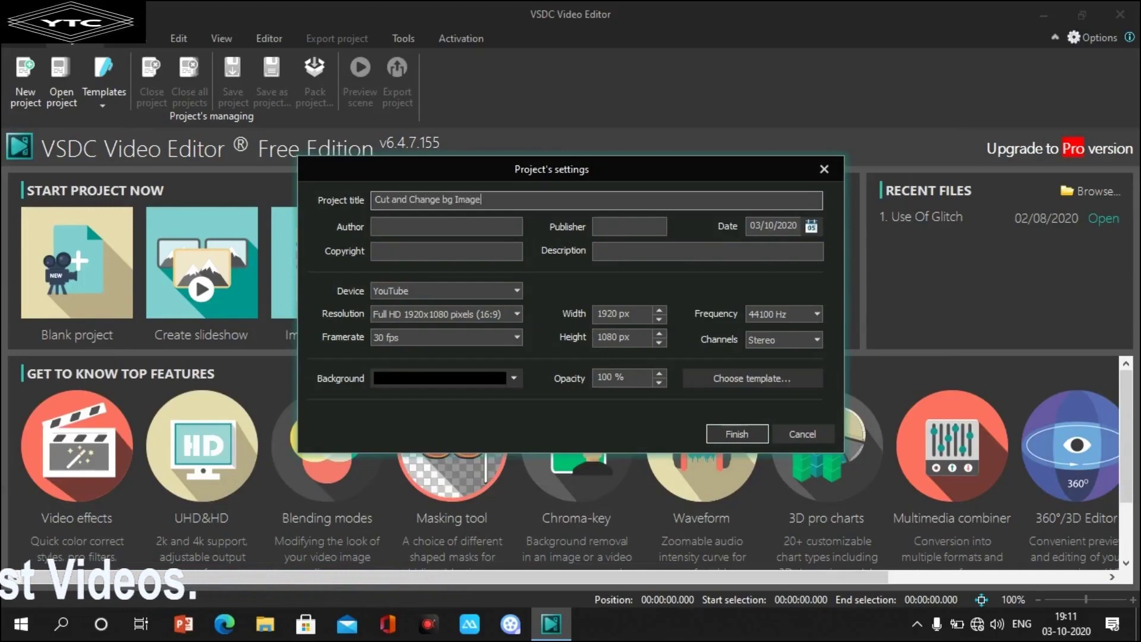
- Create the project titled "Cut and Change bg Image" and add heart.jpg from the Desktop at the cursor position on a new layer
click(729, 437)
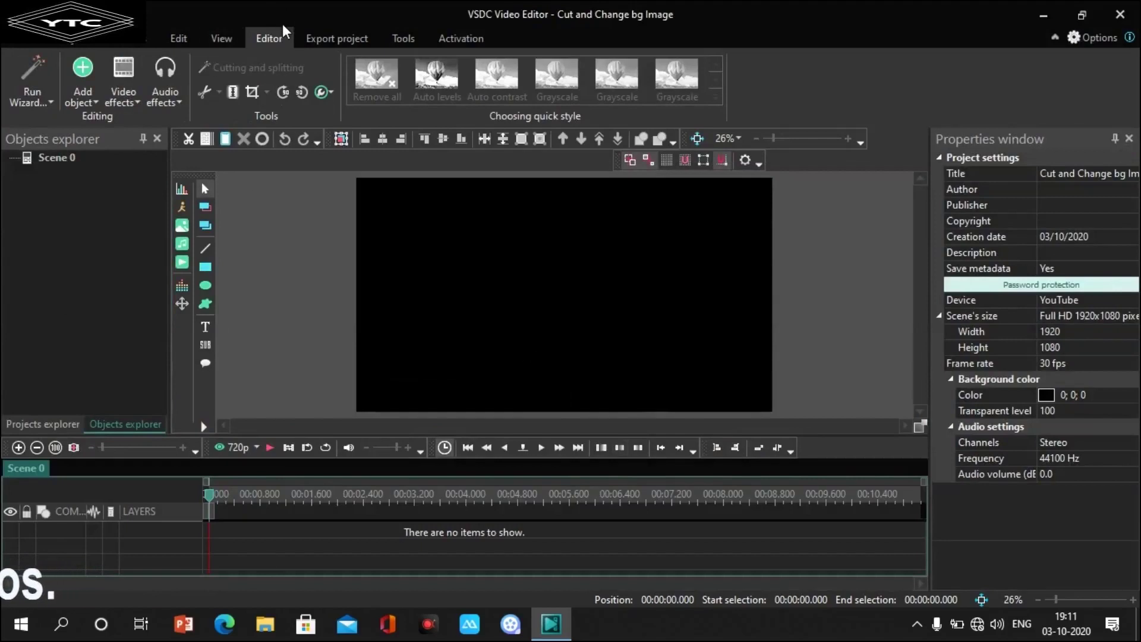
click(86, 95)
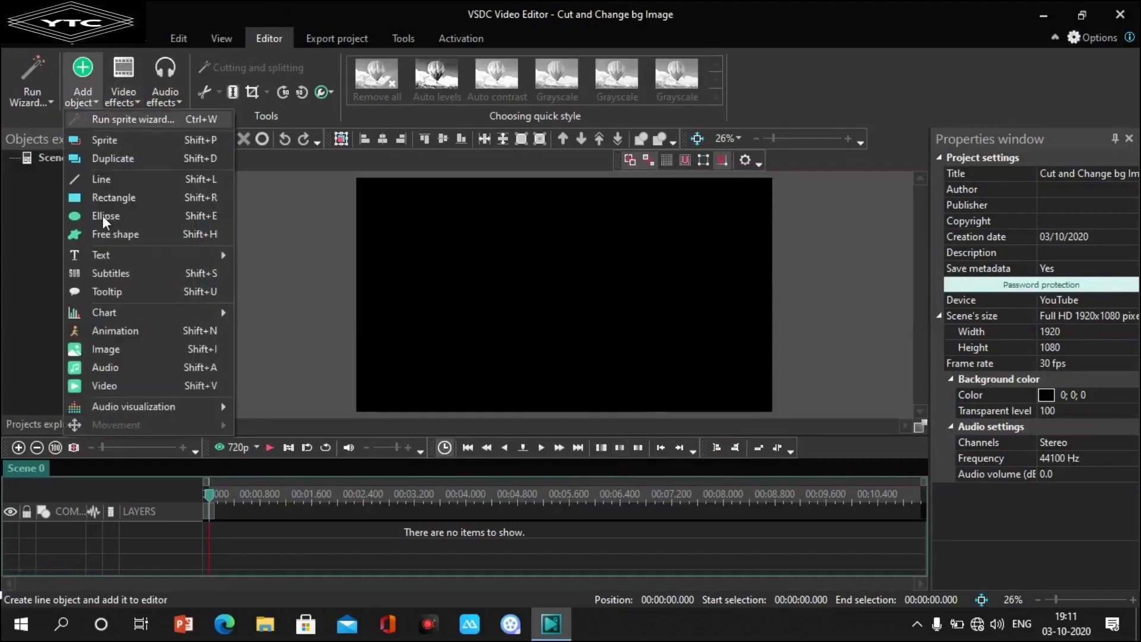
click(120, 351)
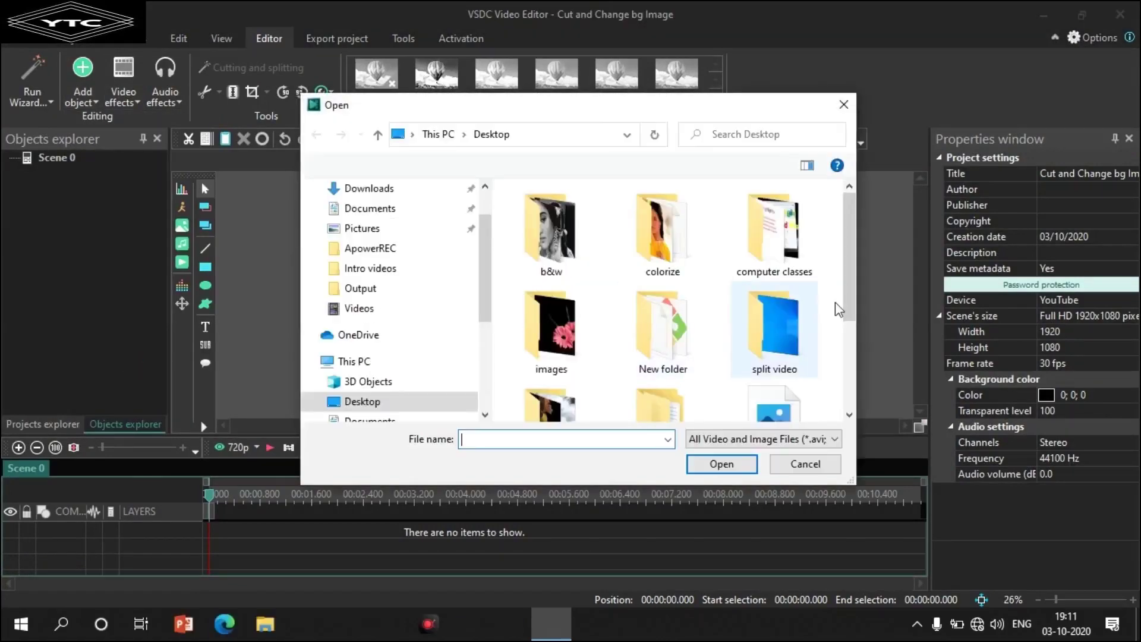
drag(848, 307, 855, 394)
click(782, 386)
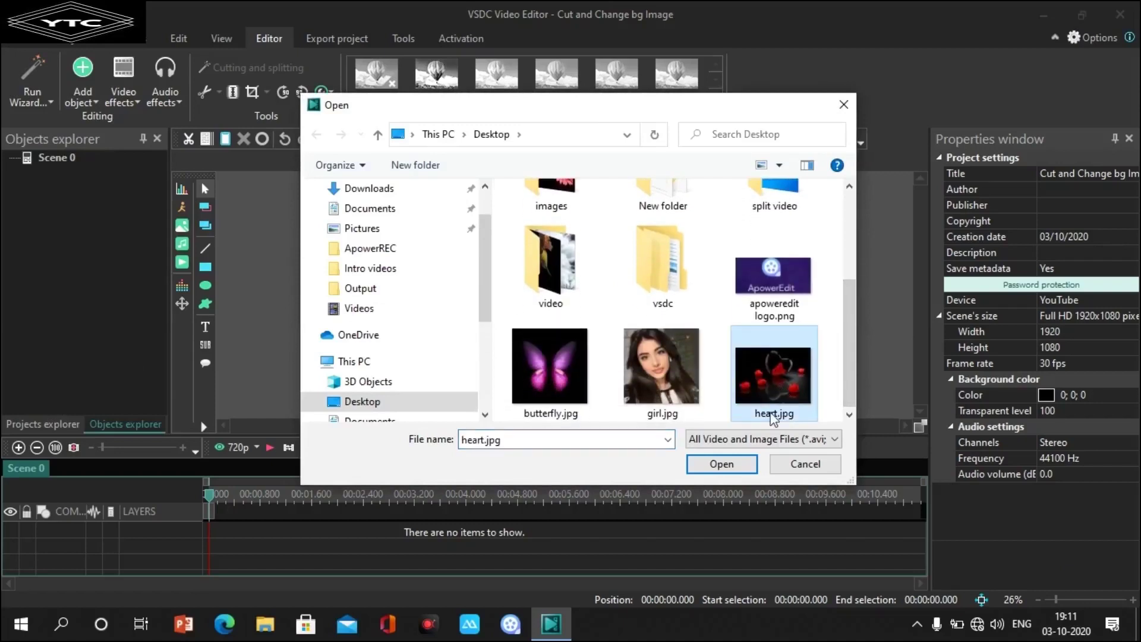
click(726, 469)
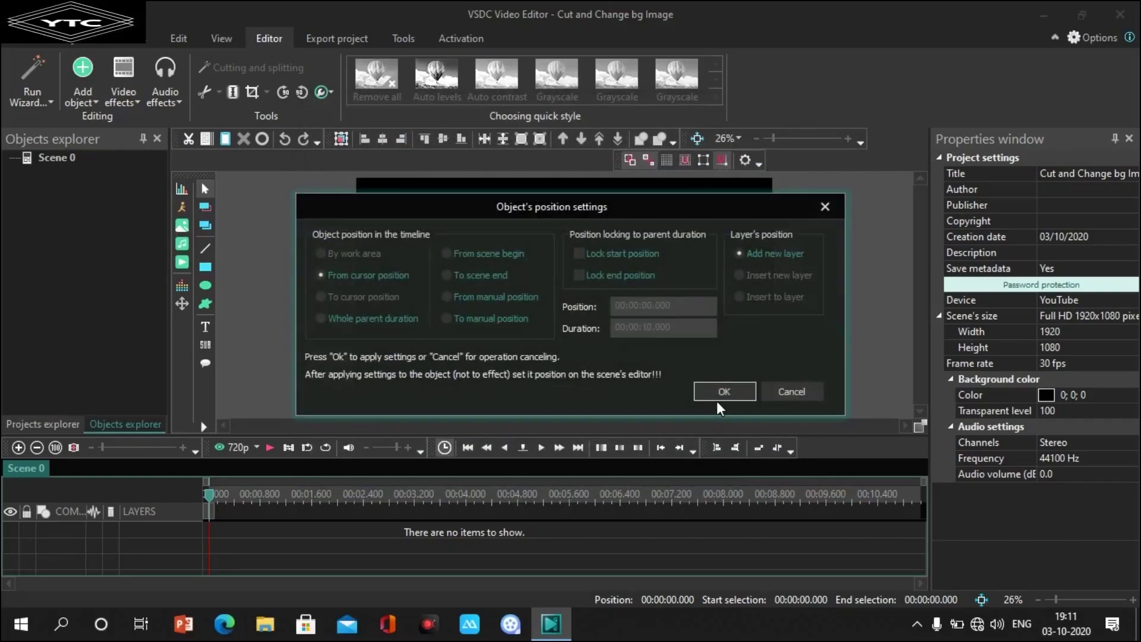
click(712, 390)
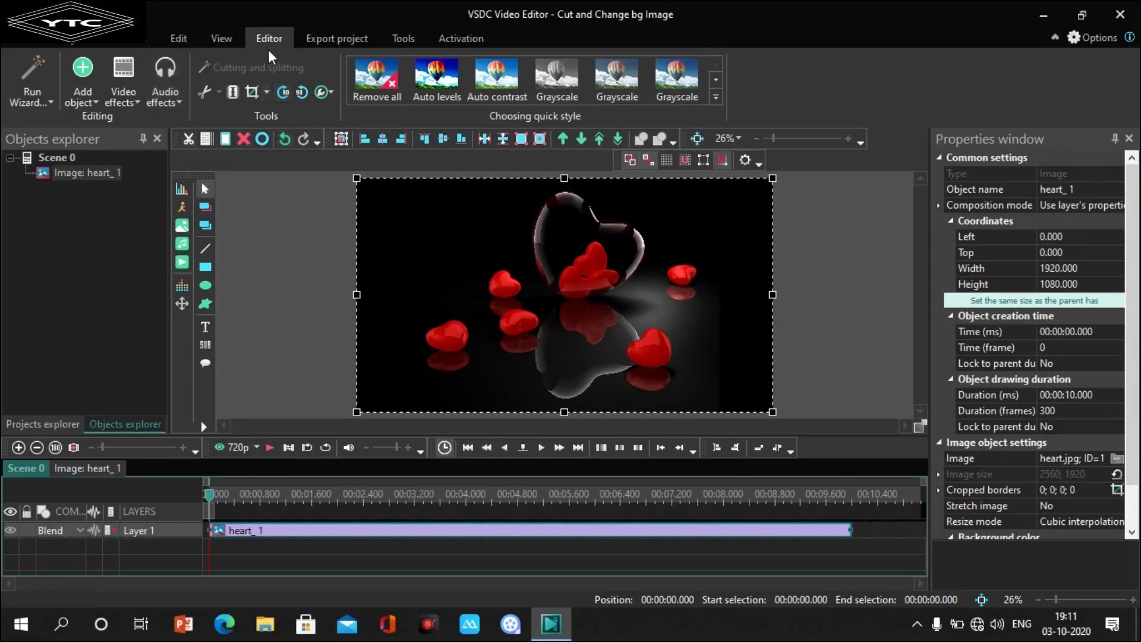
- Add girl.jpg from the Desktop as an image object, using From cursor position and Insert to layer
click(84, 88)
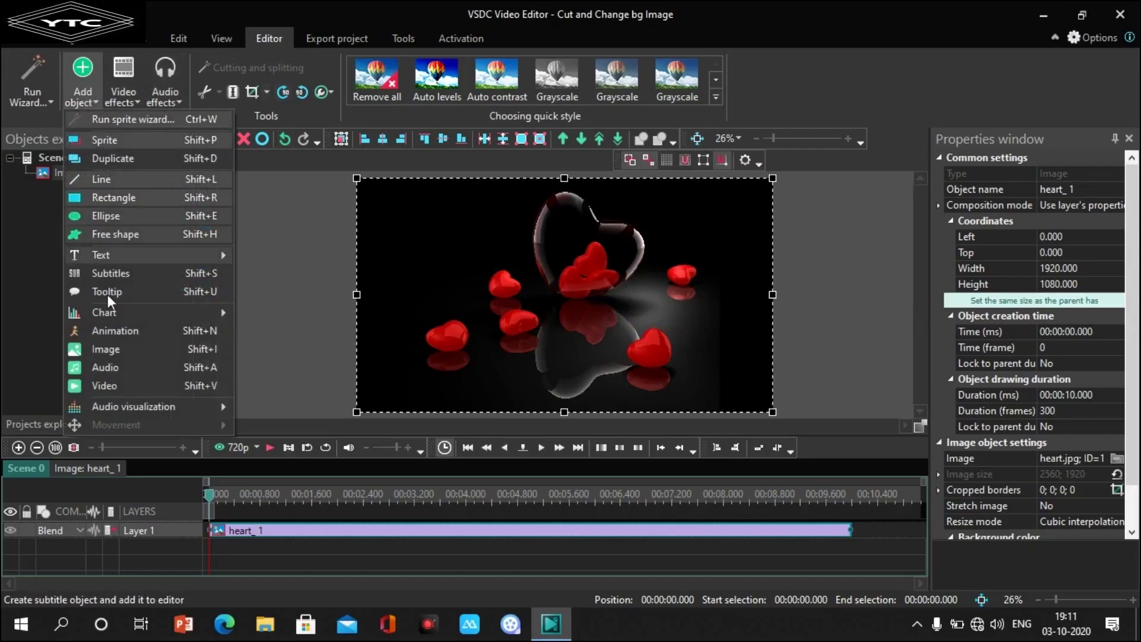
click(108, 351)
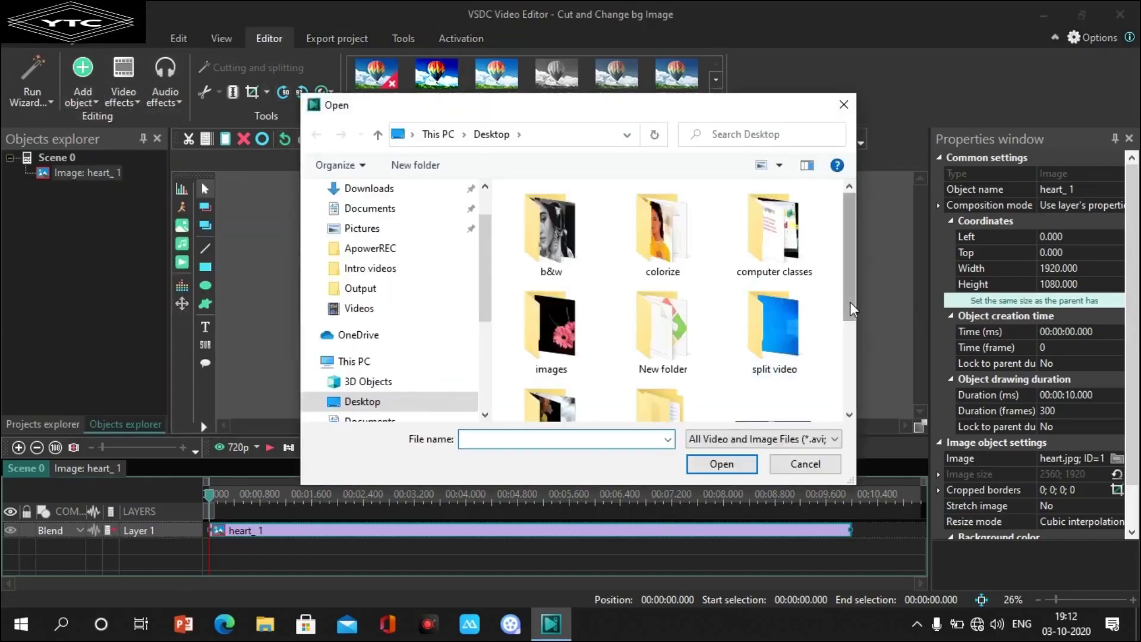
drag(850, 302, 857, 383)
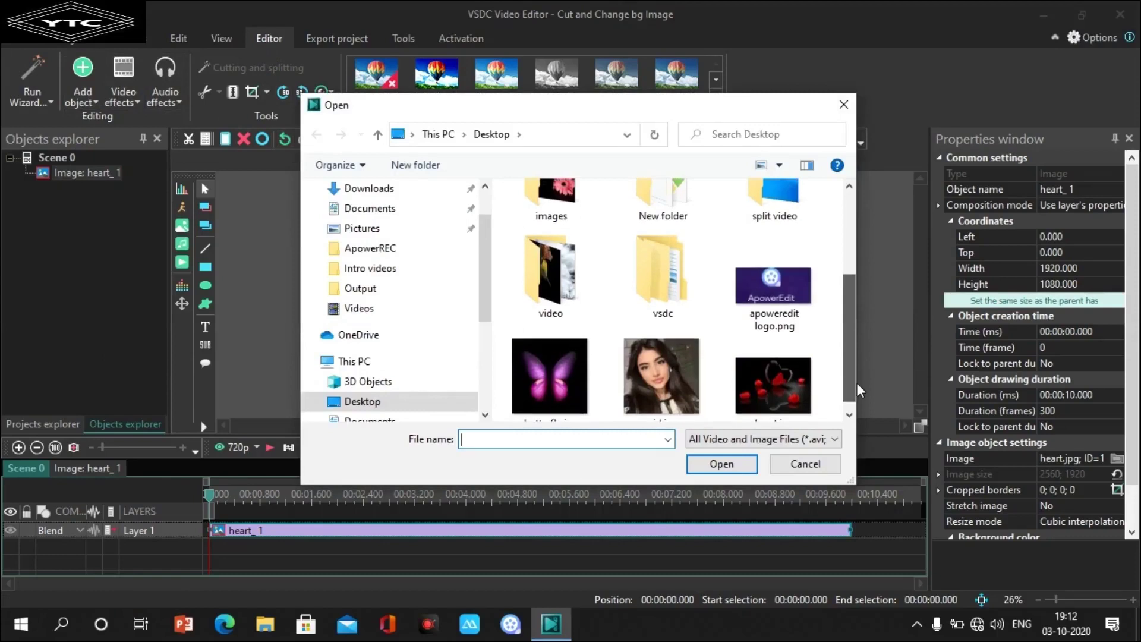
click(686, 391)
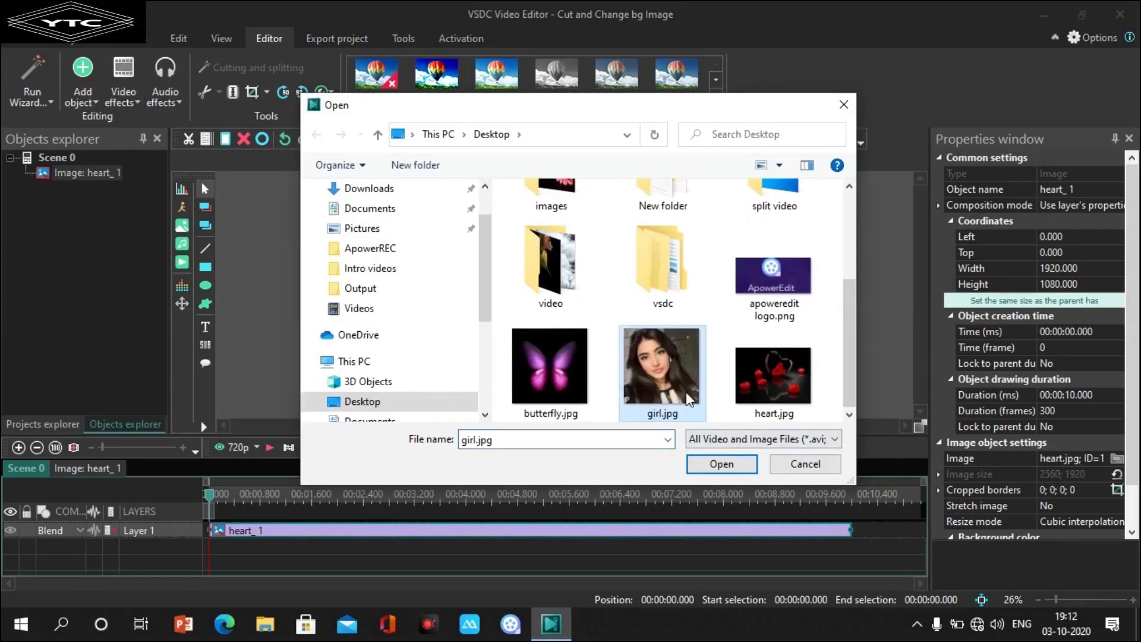
click(719, 470)
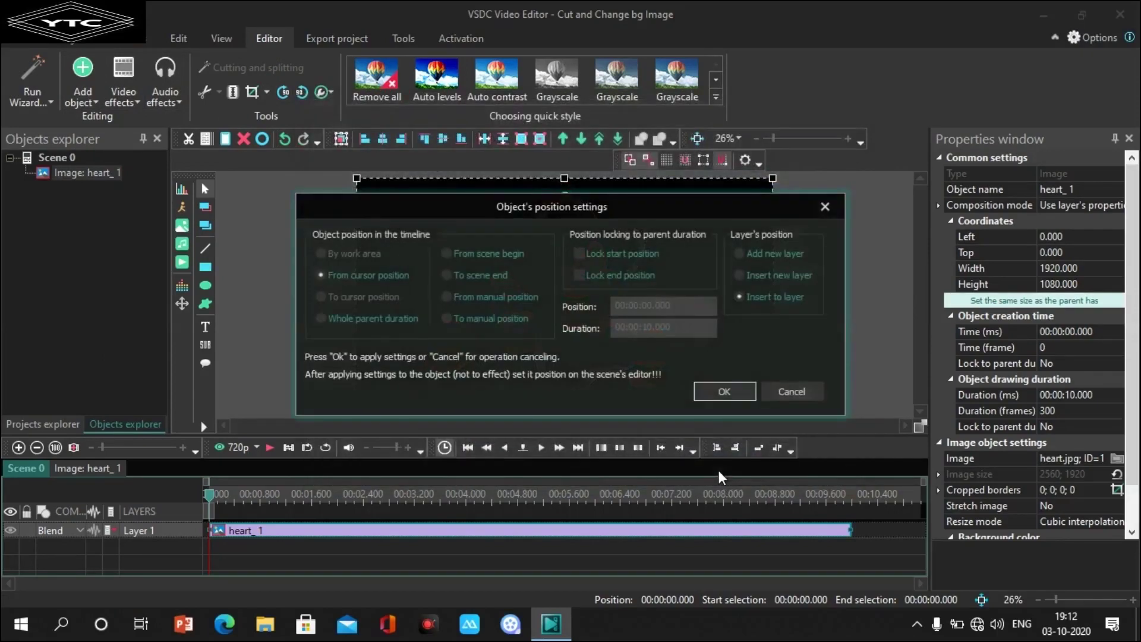
click(719, 398)
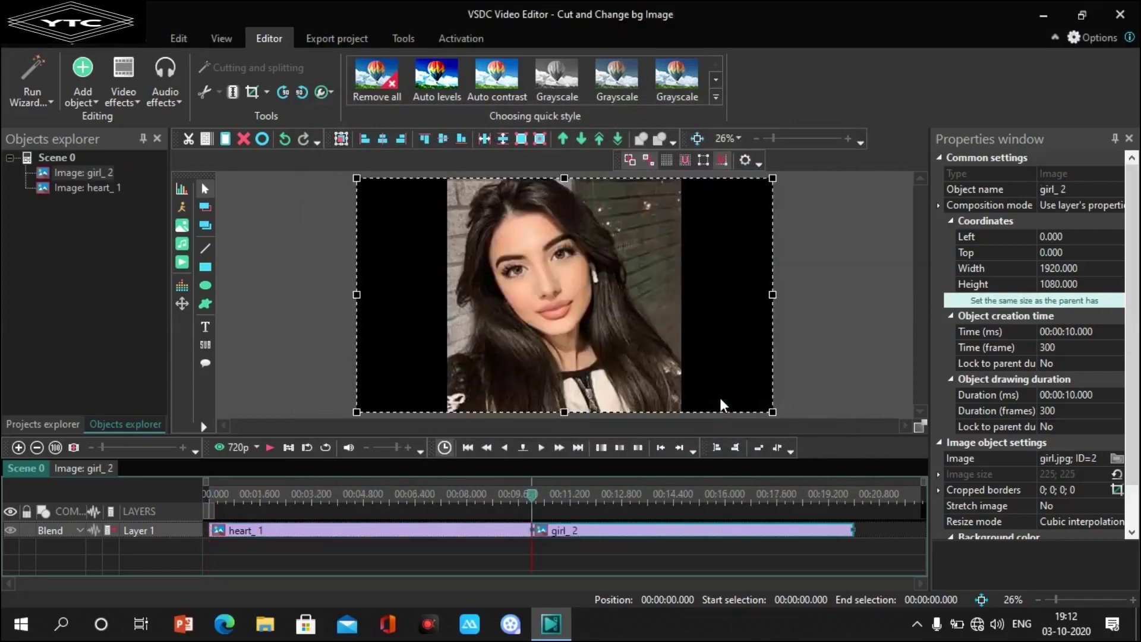
- Move the heart clip to its own layer below the girl clip and shift the girl clip to the timeline start
click(512, 536)
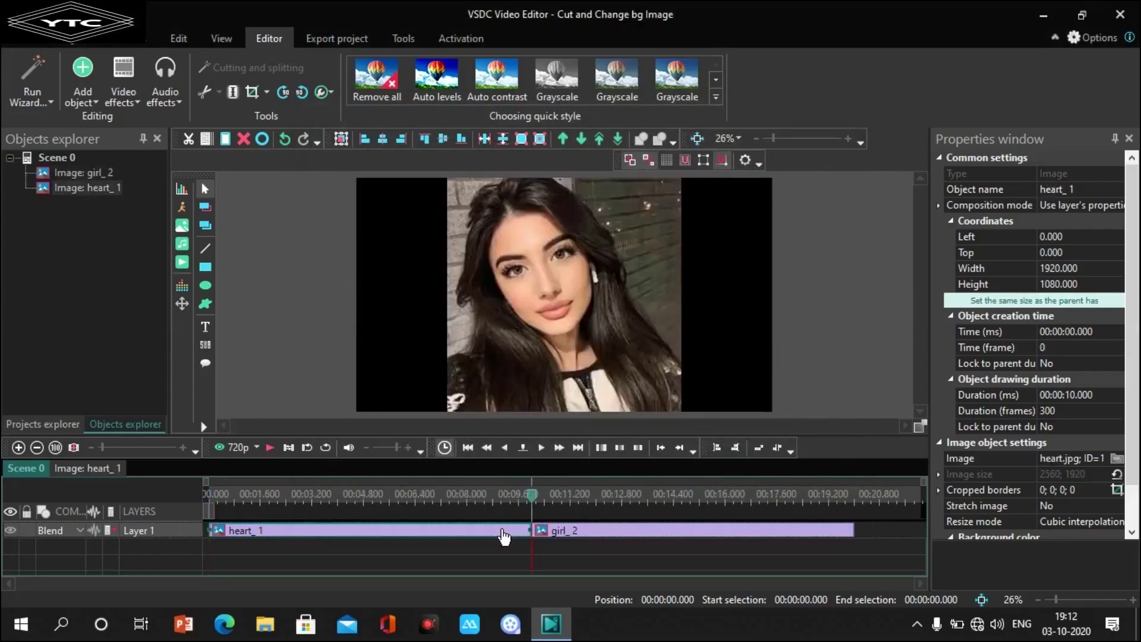
drag(512, 536, 510, 550)
click(618, 535)
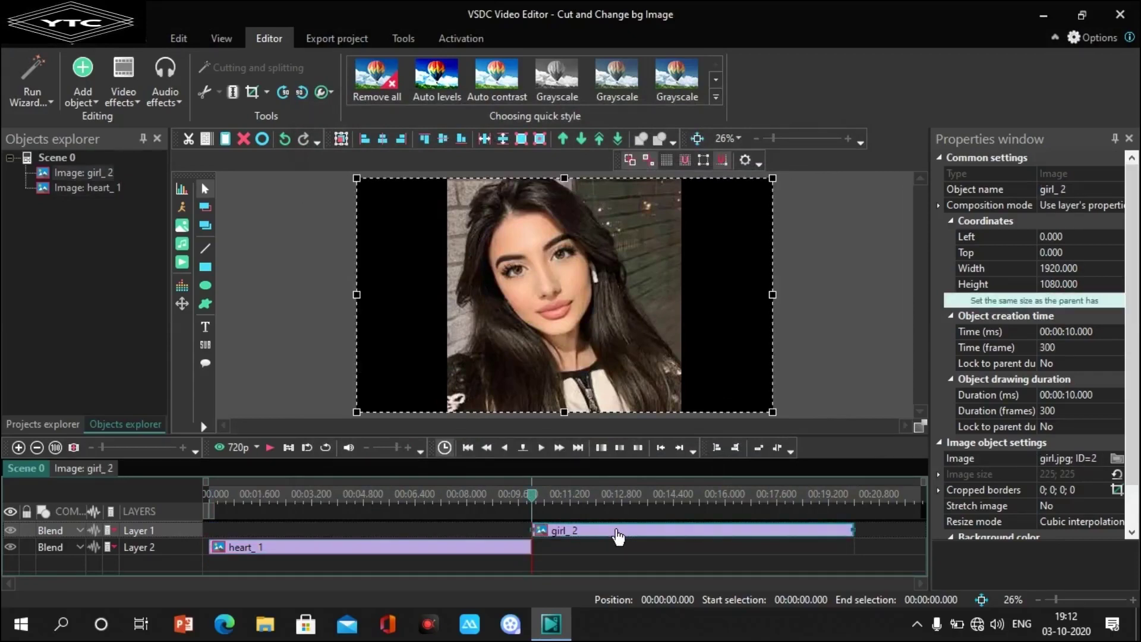
drag(617, 536, 220, 532)
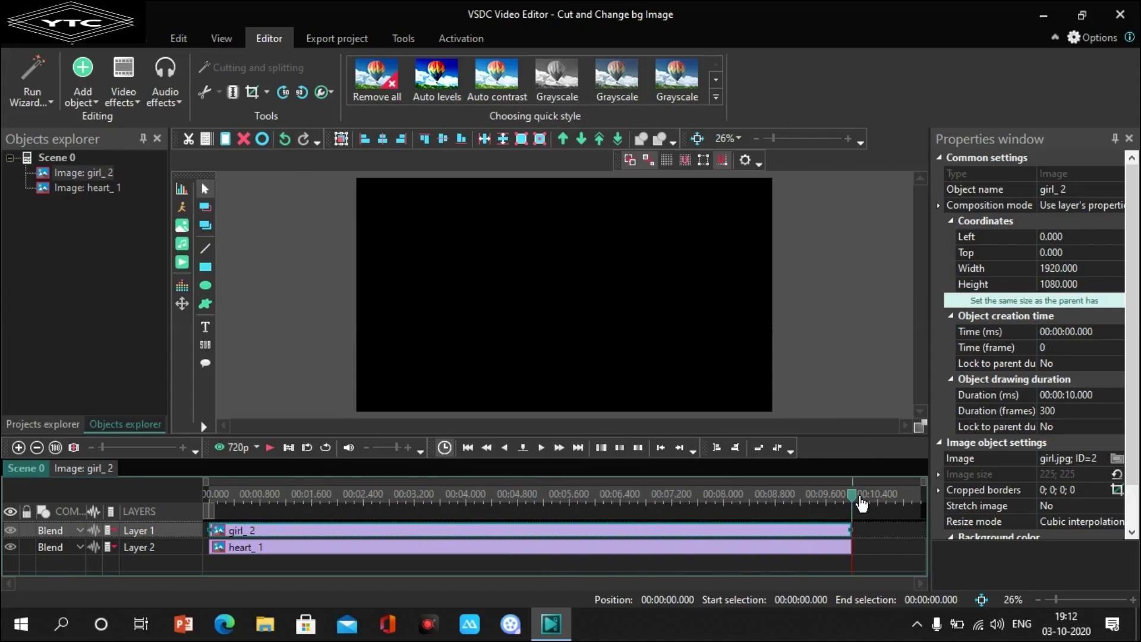
- Open the girl image's own timeline and return the playback cursor to the beginning
click(395, 538)
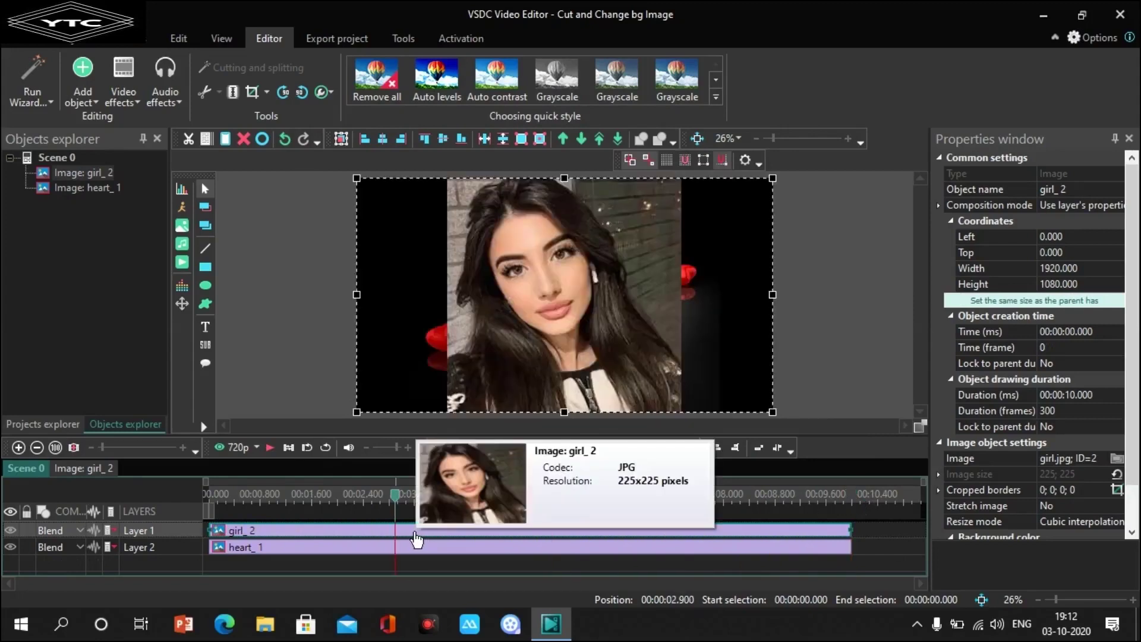
double_click(411, 531)
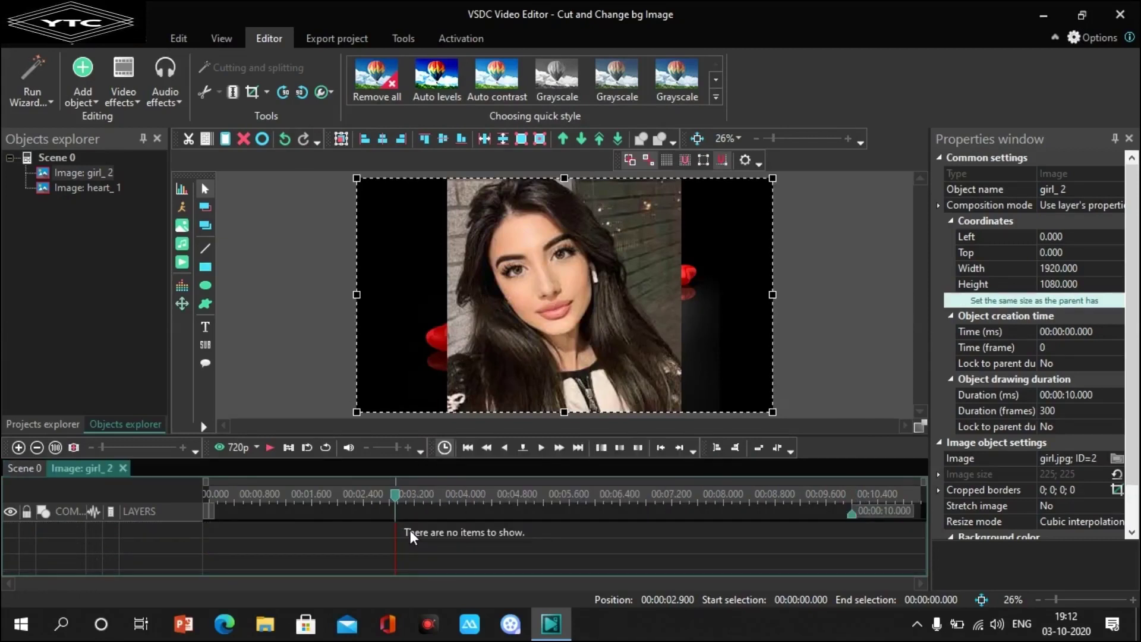
drag(390, 496, 5, 511)
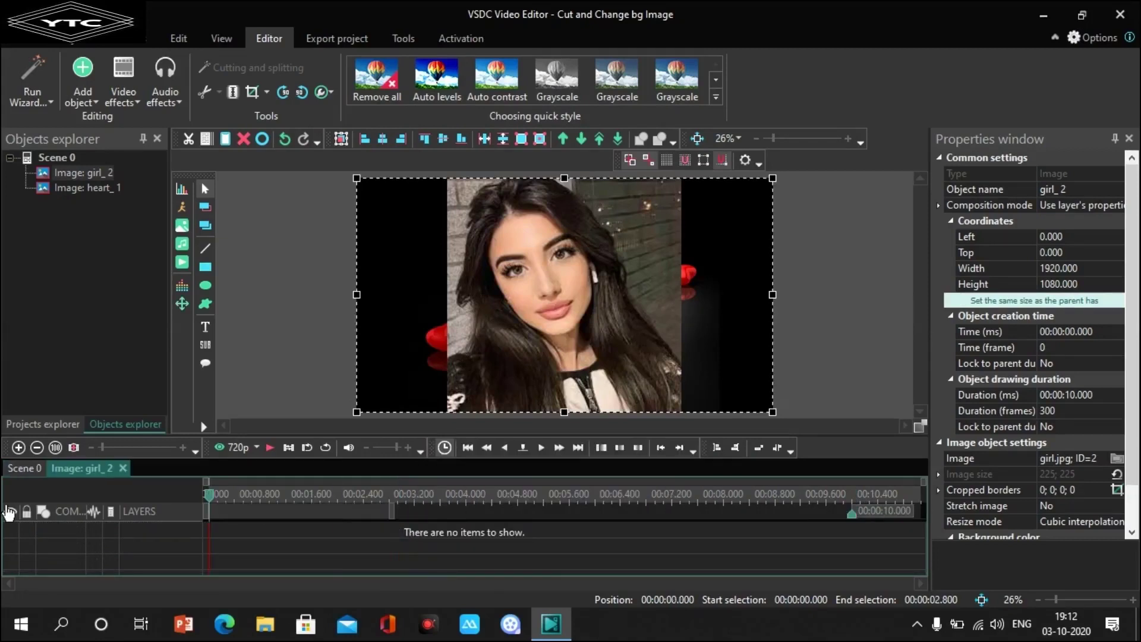
- Add a free shape from the cursor position on a new layer and place it at the portrait's lower-left corner
click(82, 92)
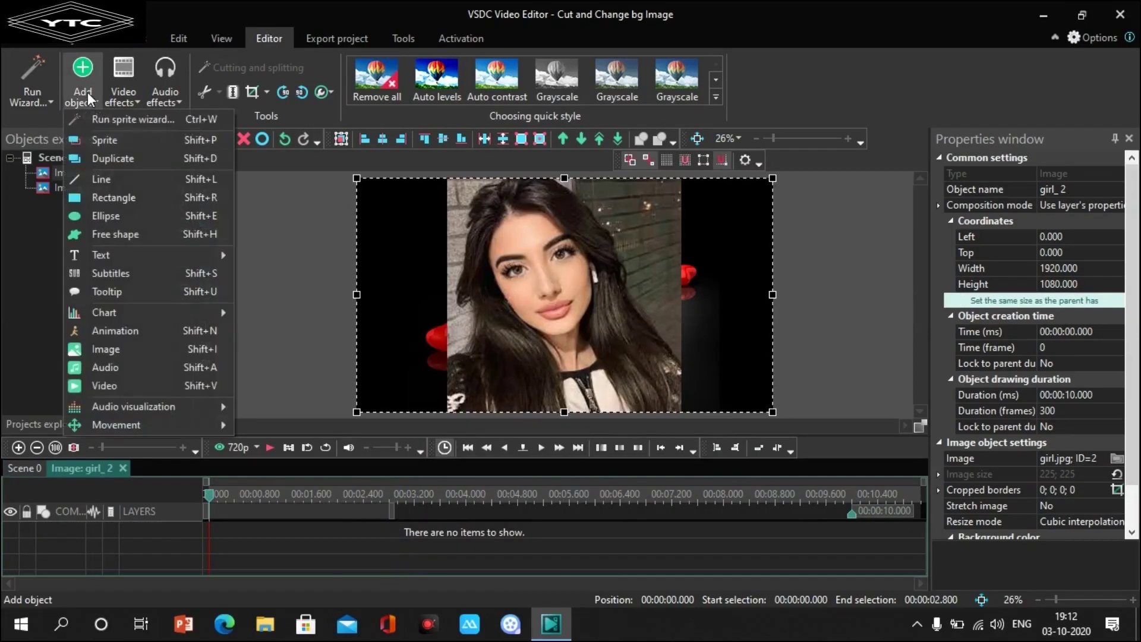
click(113, 235)
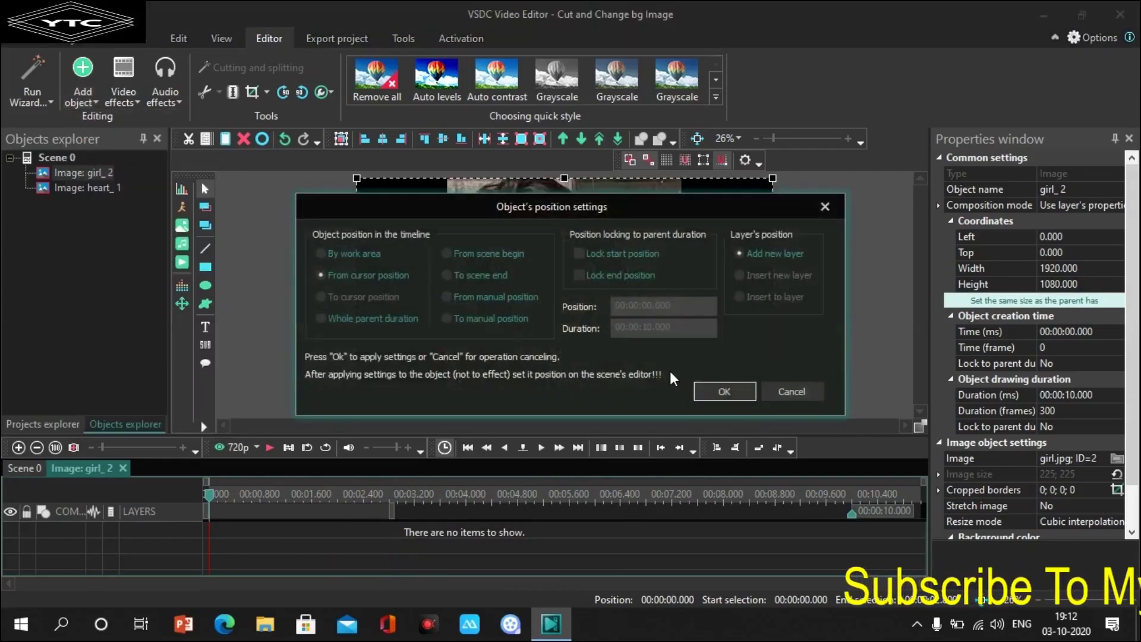
click(719, 389)
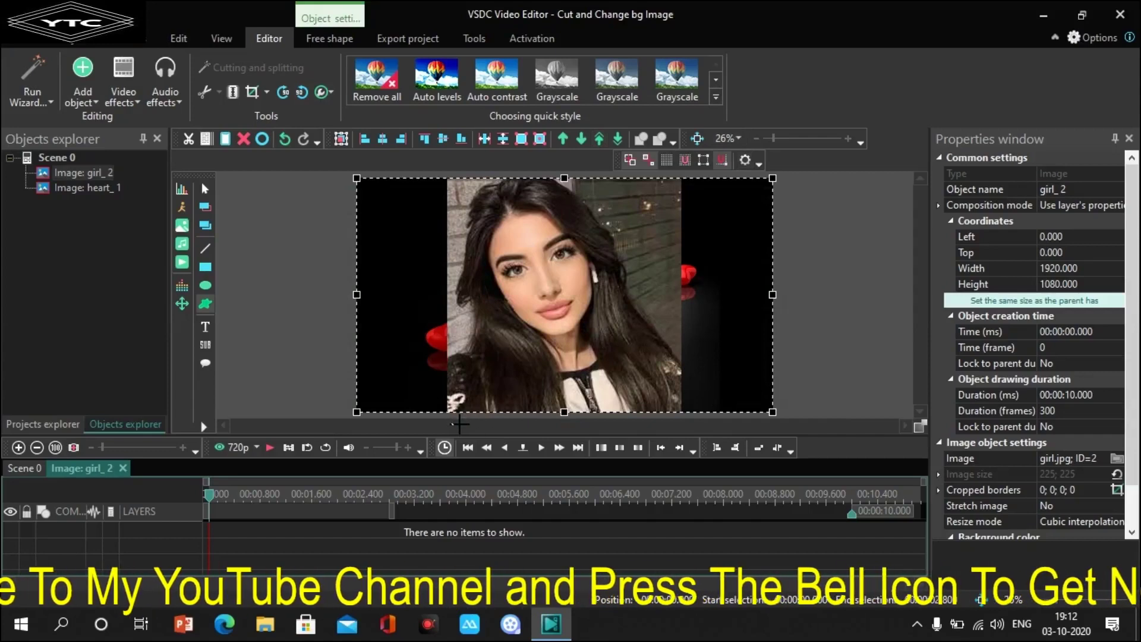
click(321, 38)
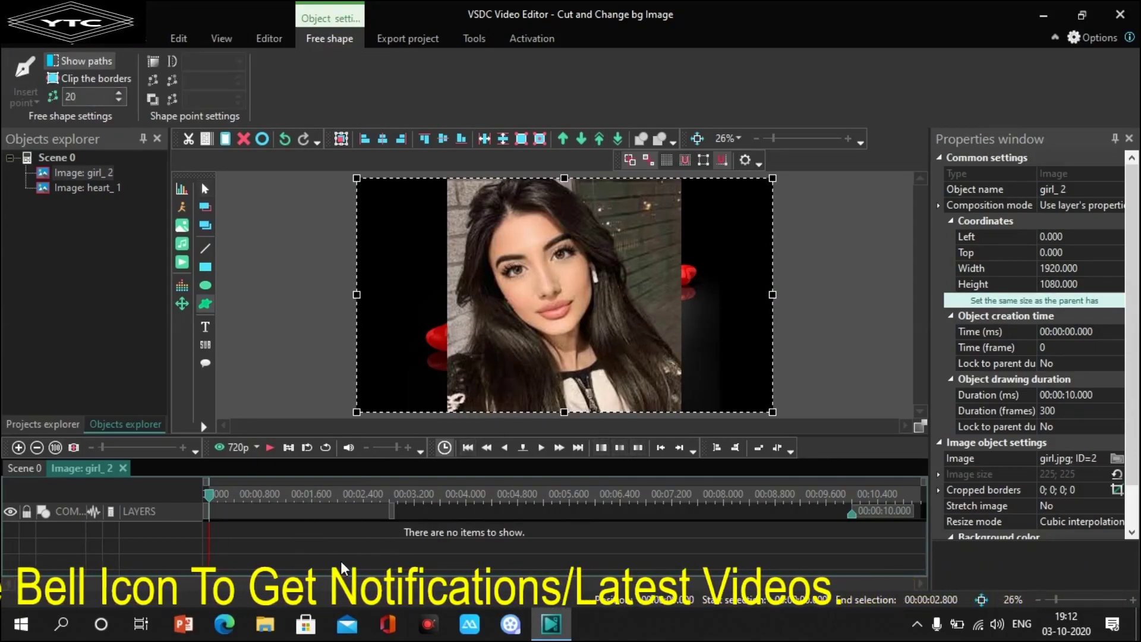
click(448, 410)
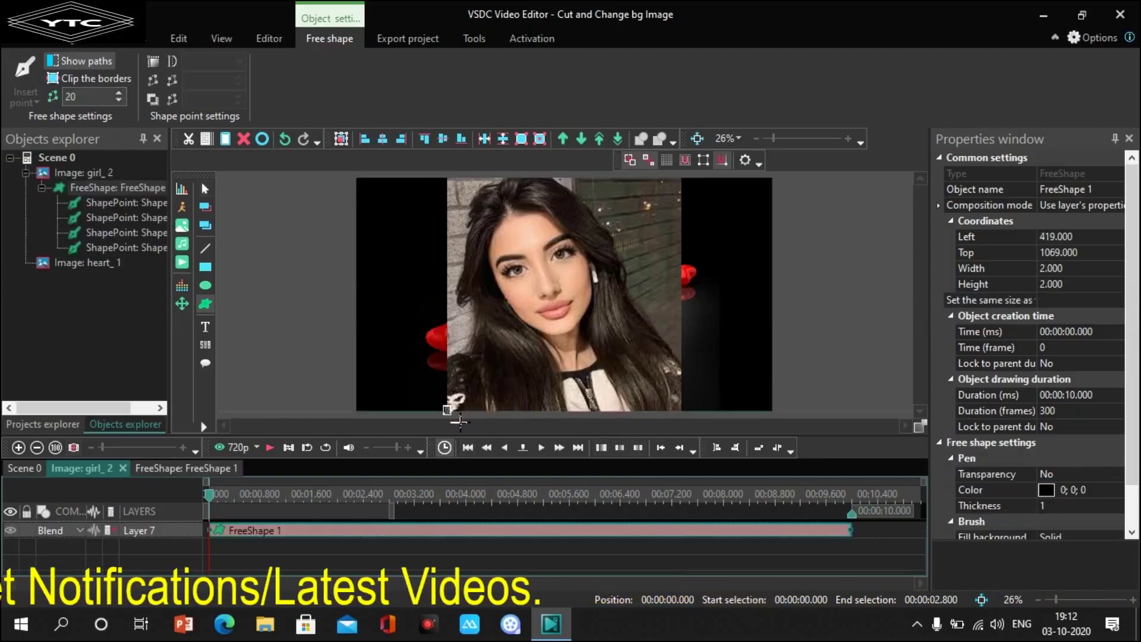
- Open the free shape for editing and delete all its default shape points
double_click(405, 523)
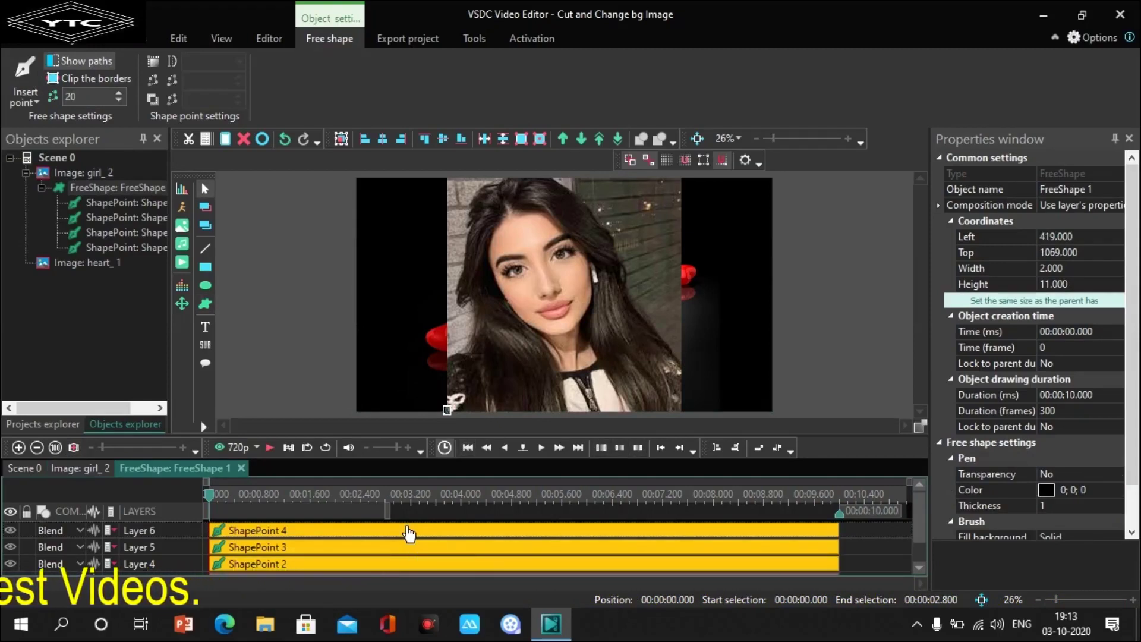
click(409, 533)
key(Delete)
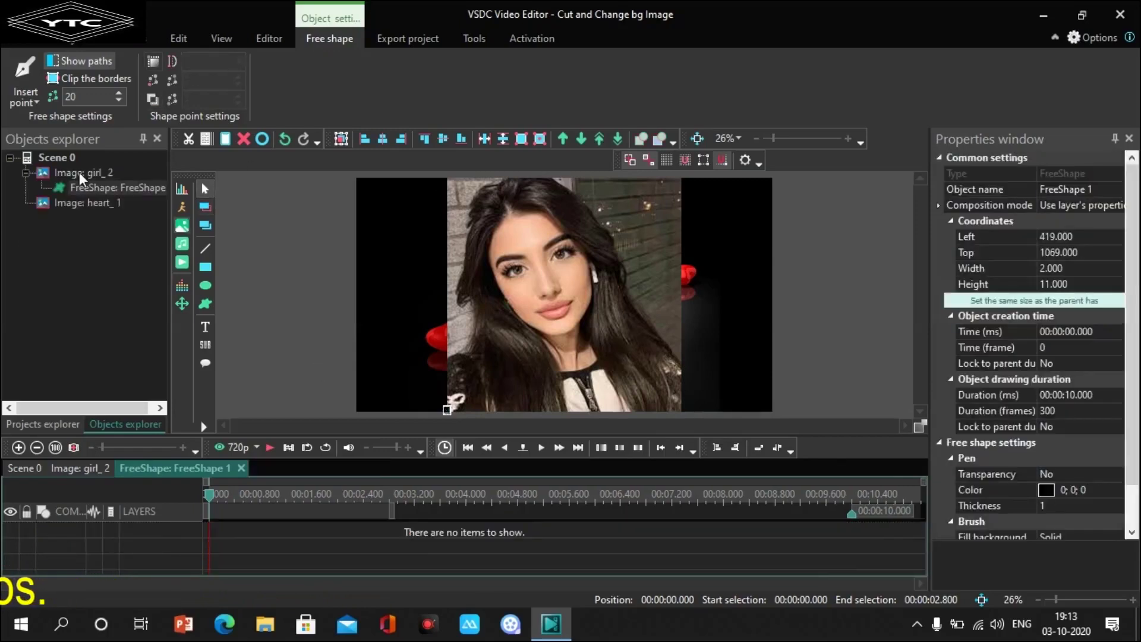
- Start a new shape with linear-path points at the portrait's lower-left corner, left edge at shoulder height, and lower-right corner
click(36, 98)
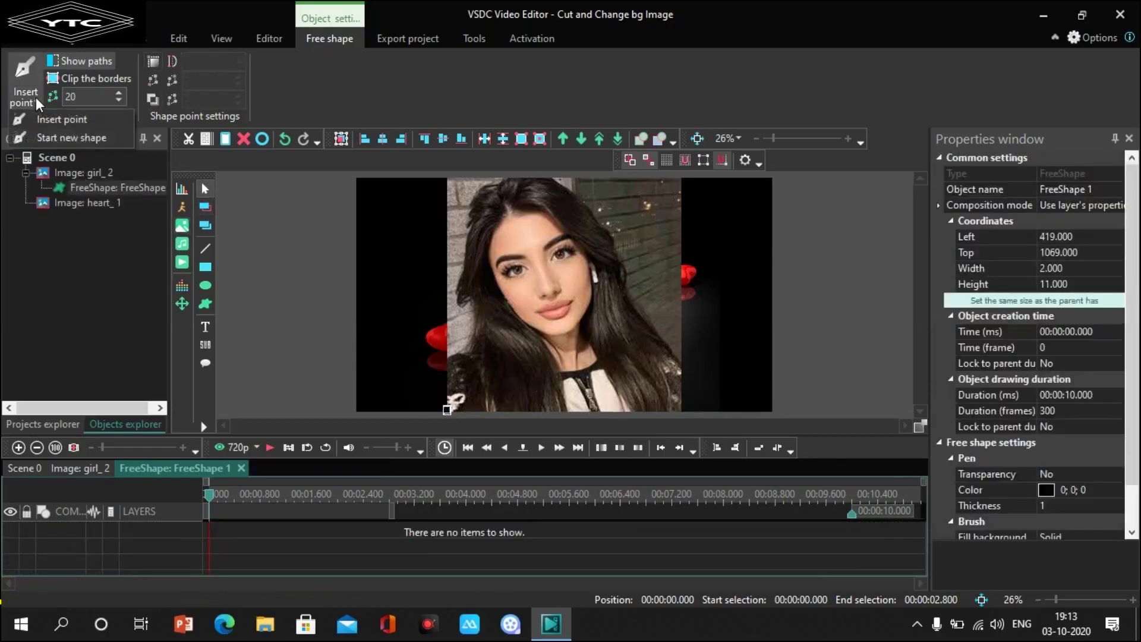
click(66, 139)
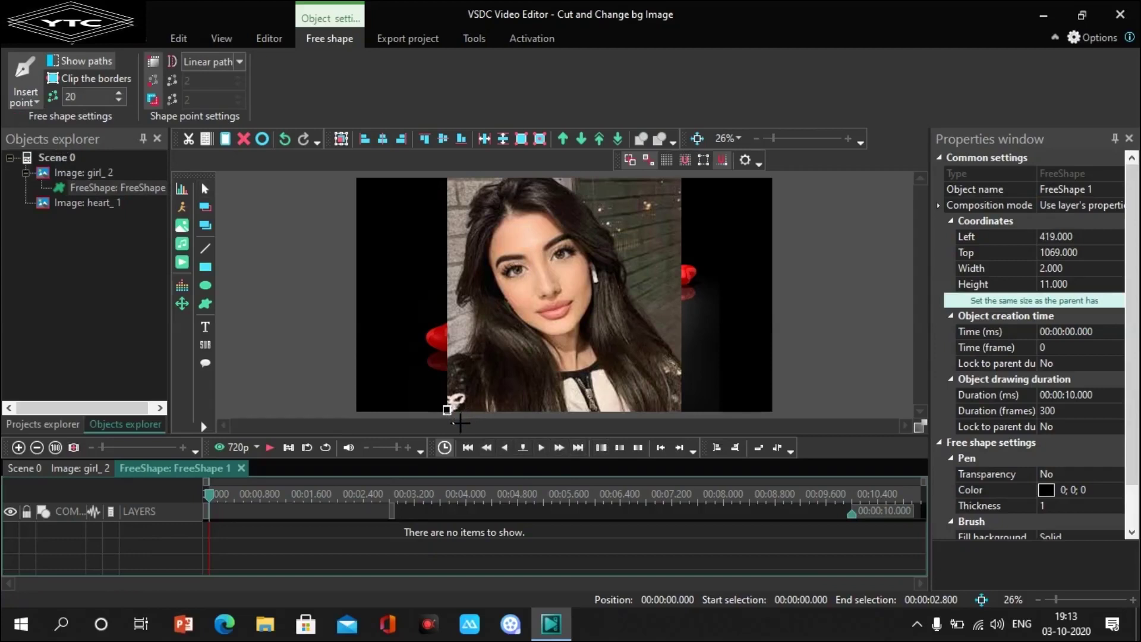
click(461, 423)
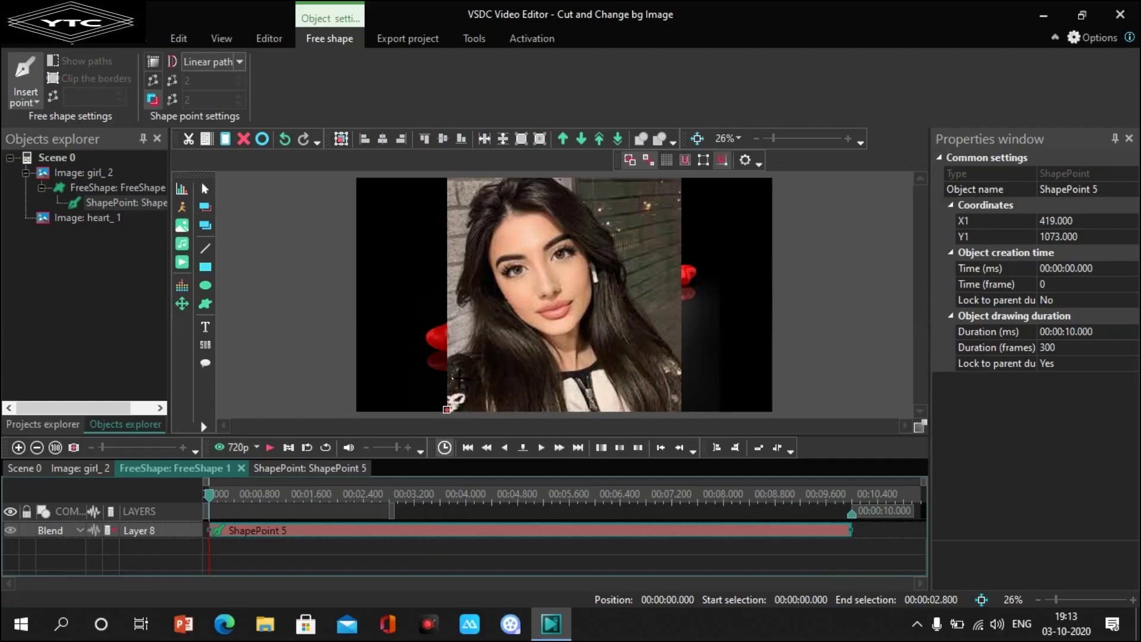
click(446, 362)
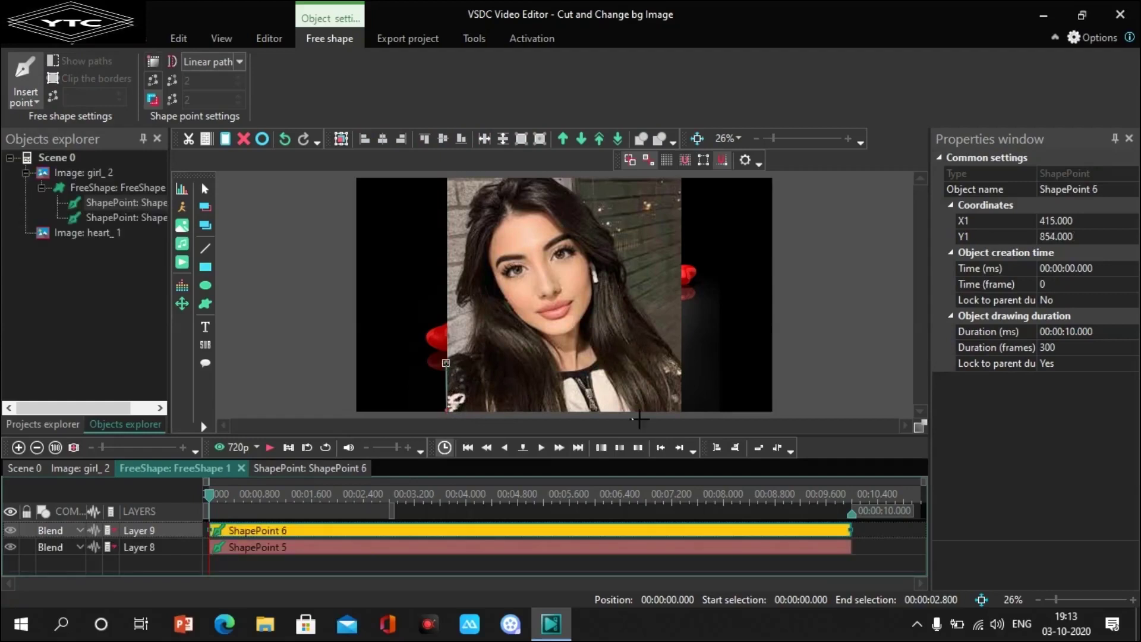
click(682, 409)
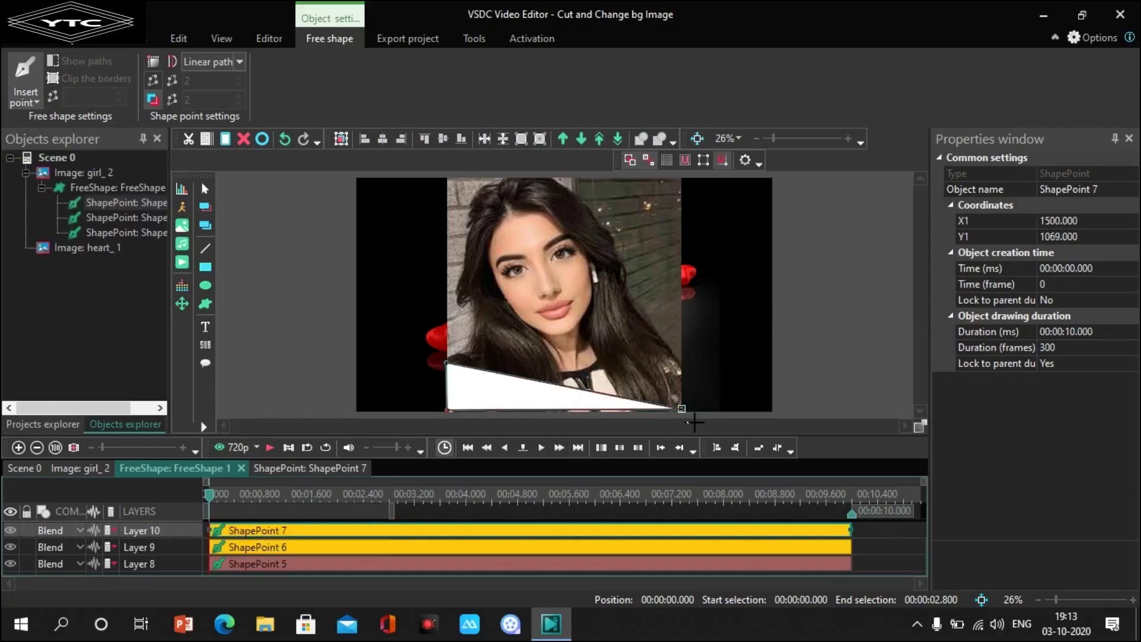
- Trace the free-shape outline from the portrait's lower-right corner up along the right edge of the hair to the top of the head
drag(614, 398, 622, 245)
click(630, 277)
drag(638, 279, 647, 284)
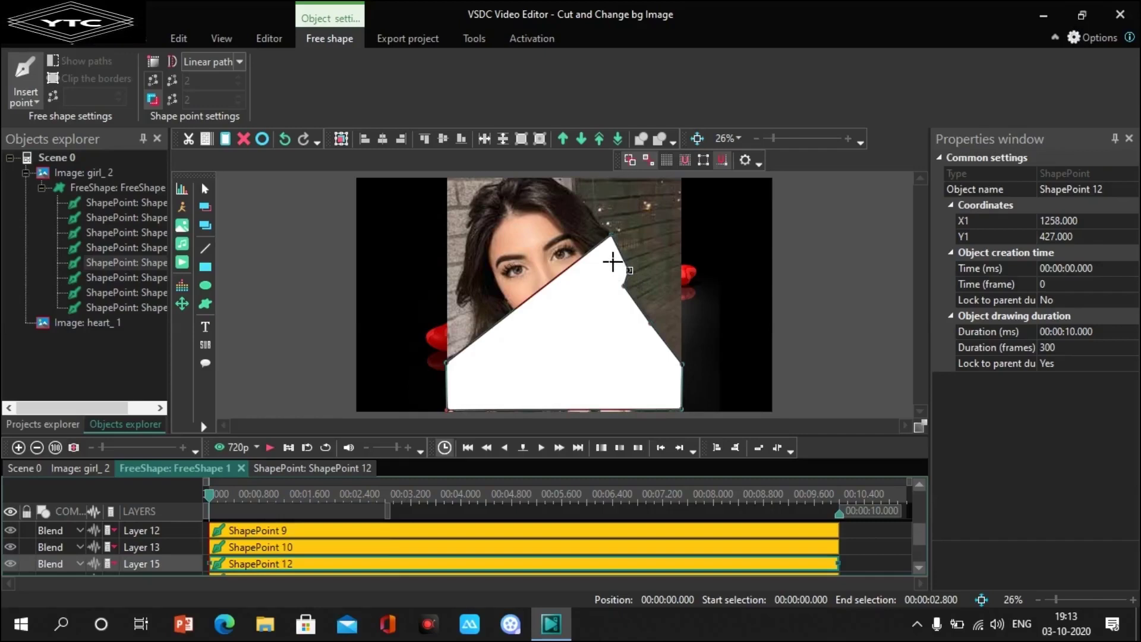
click(613, 262)
drag(604, 247, 576, 198)
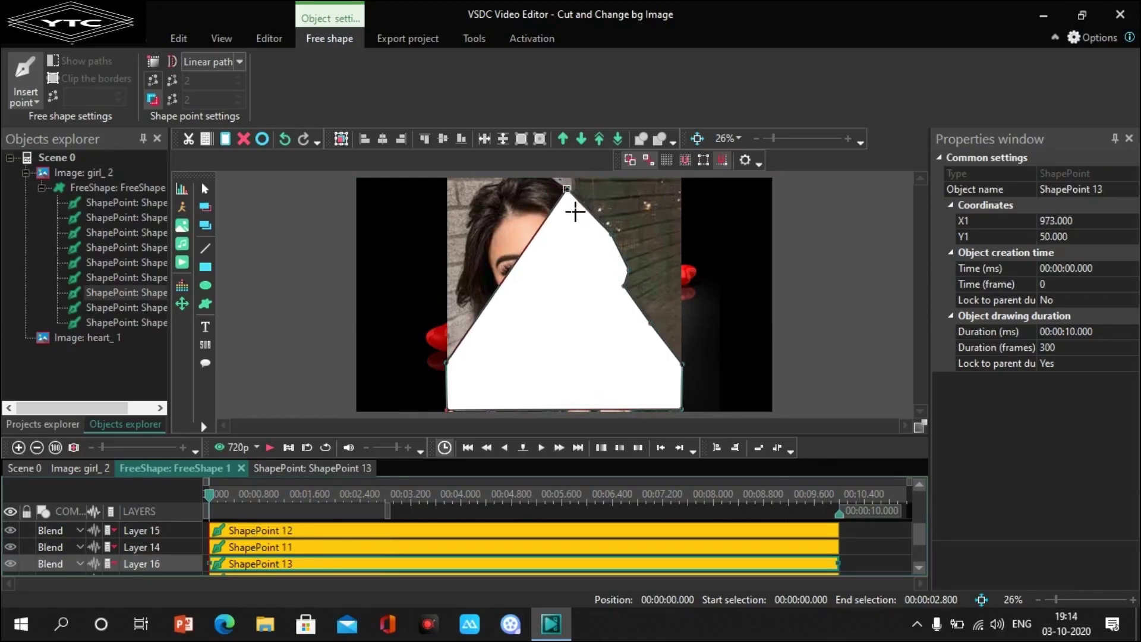
click(558, 183)
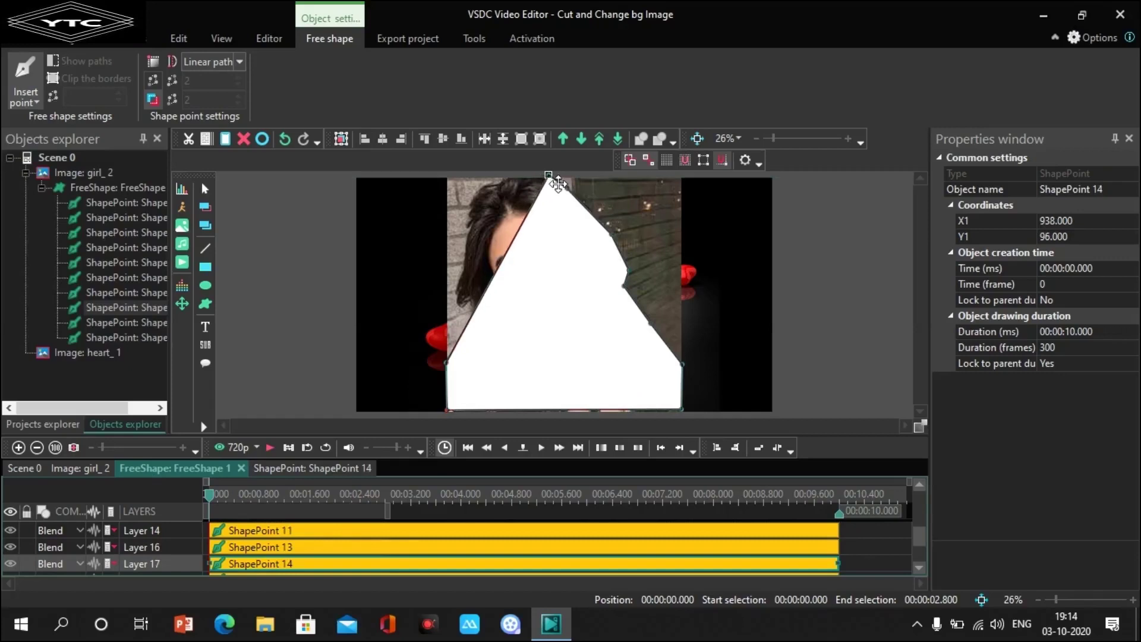
drag(558, 183, 548, 175)
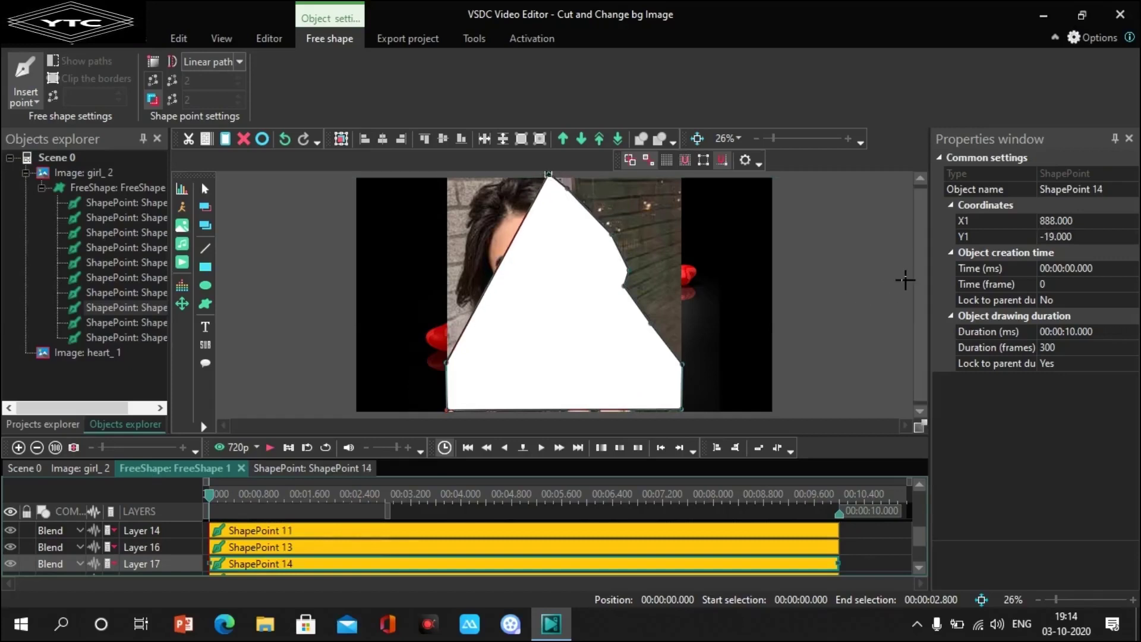
- Continue the outline with points across the top of the head and down the left edge of the hair to about mouth height
drag(925, 280, 918, 236)
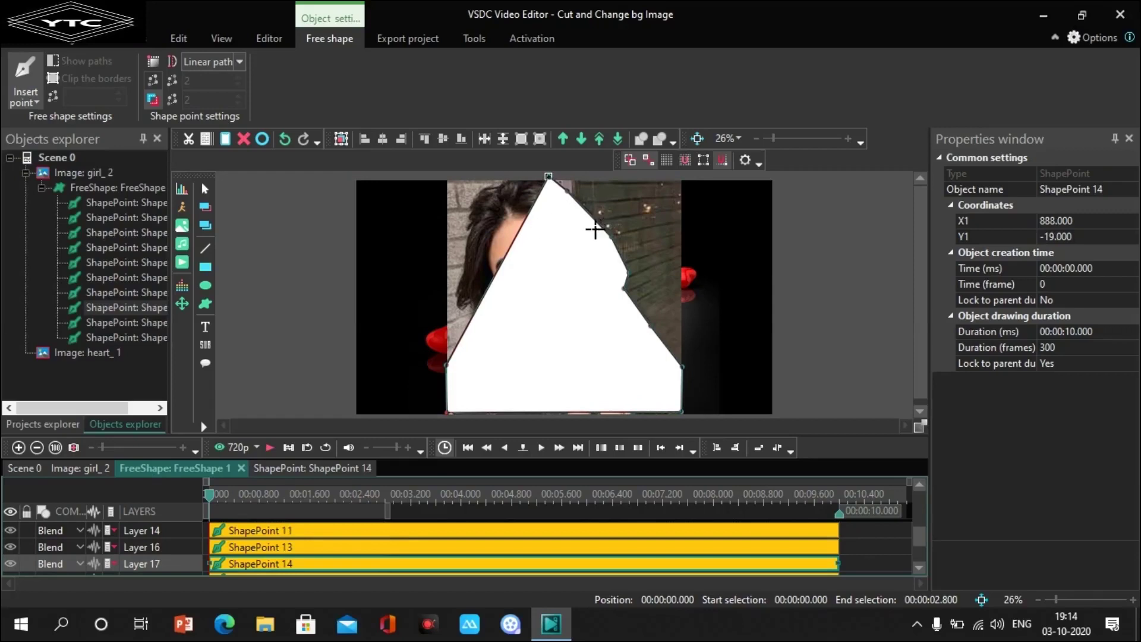
drag(545, 220, 482, 196)
click(483, 223)
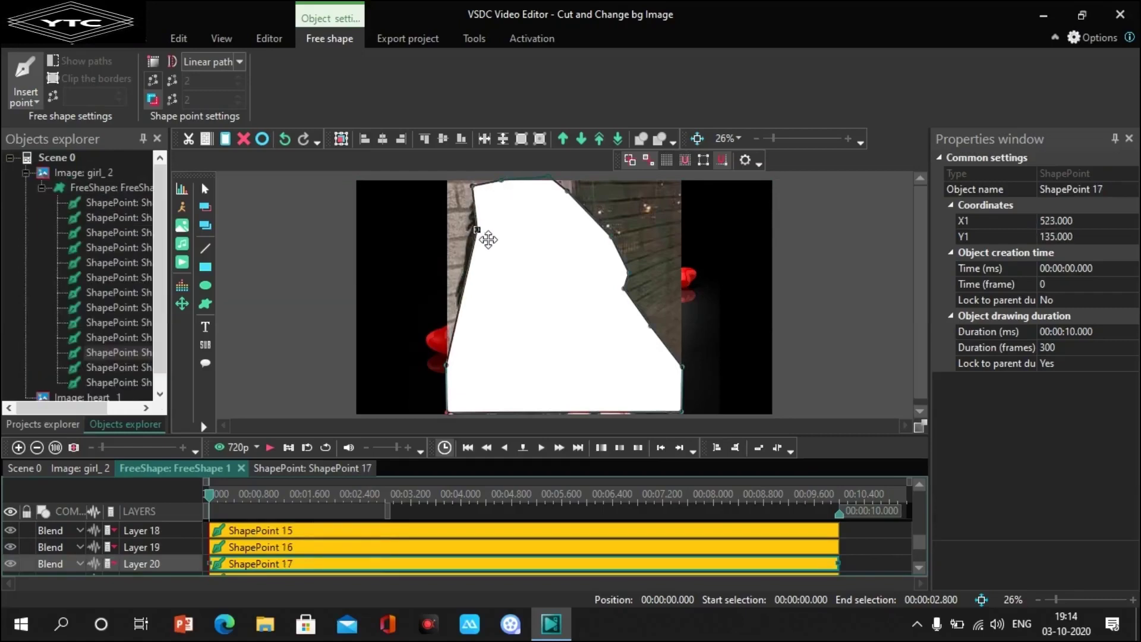
drag(478, 238, 479, 247)
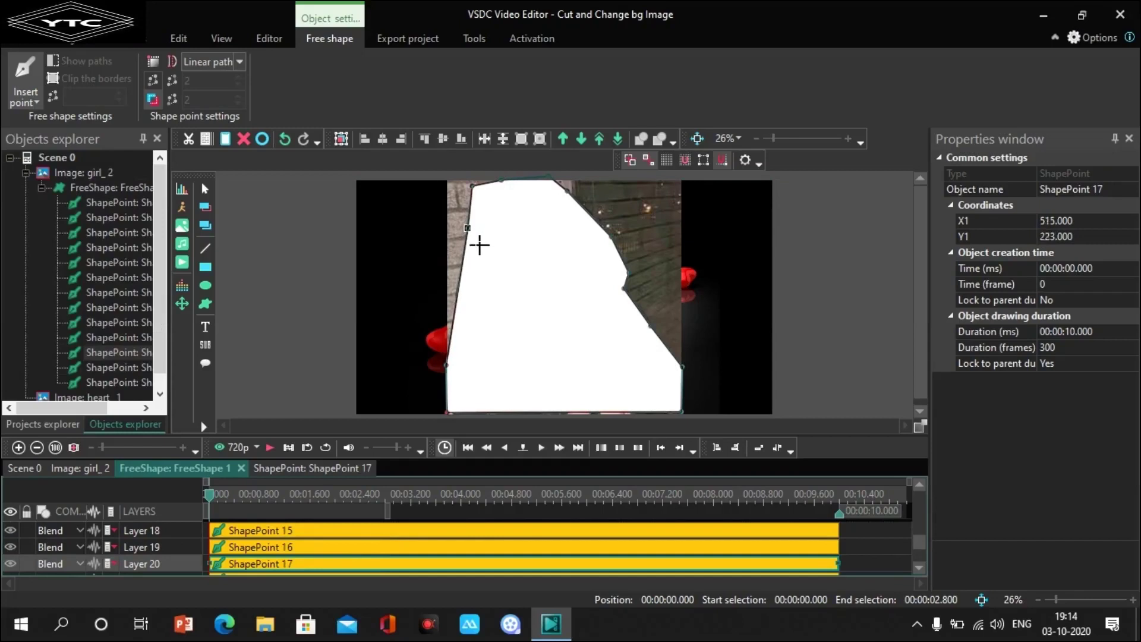
click(476, 271)
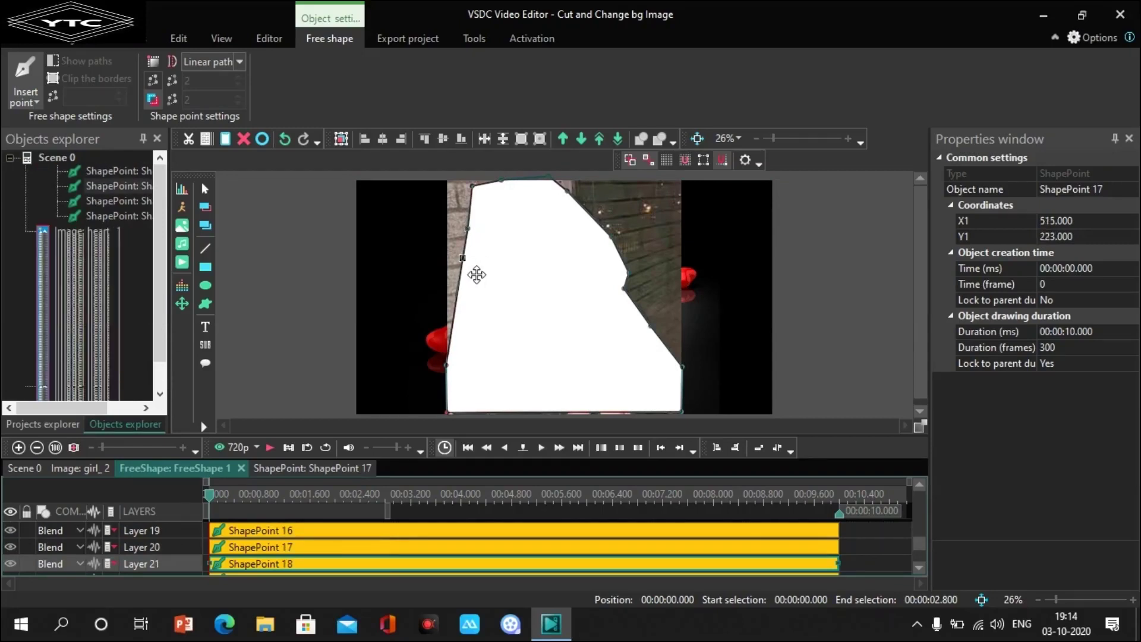
drag(475, 280, 473, 282)
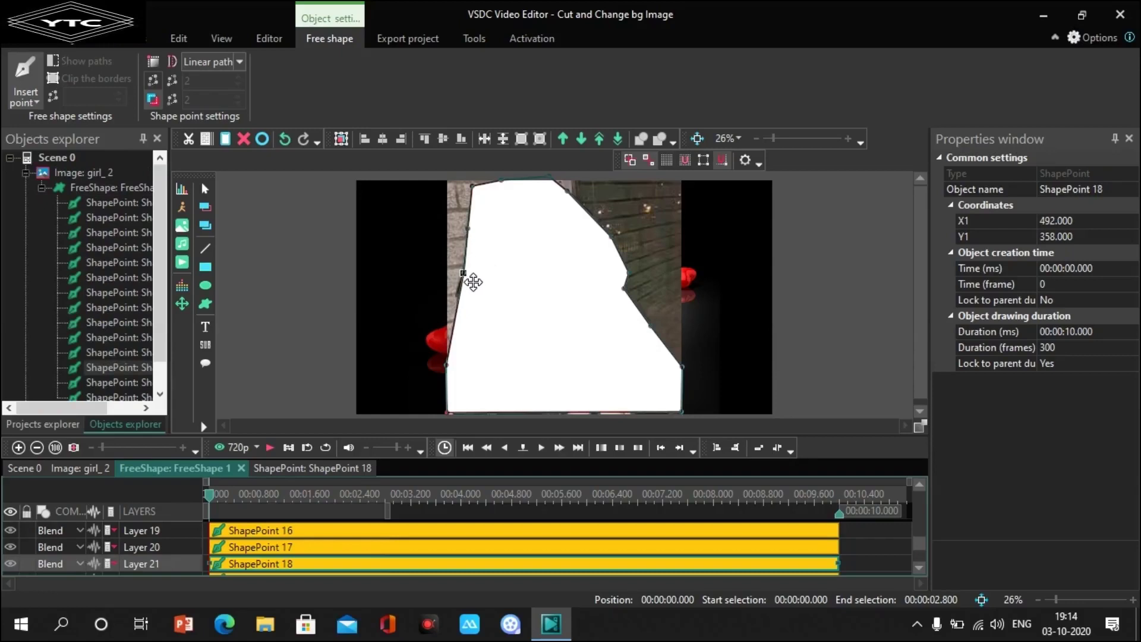
click(464, 309)
mouse_move(461, 305)
mouse_down()
mouse_move(458, 295)
mouse_move(466, 303)
mouse_up()
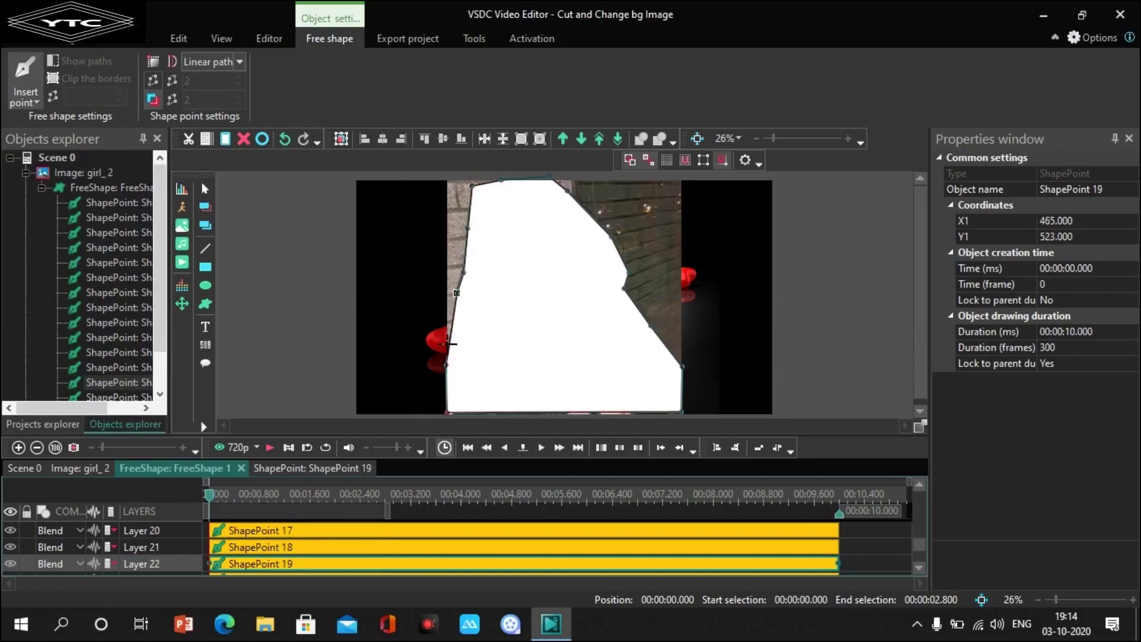
- Complete the outline with points around the lower-left hair notch, down to the left shoulder and out to the portrait's left edge
click(468, 323)
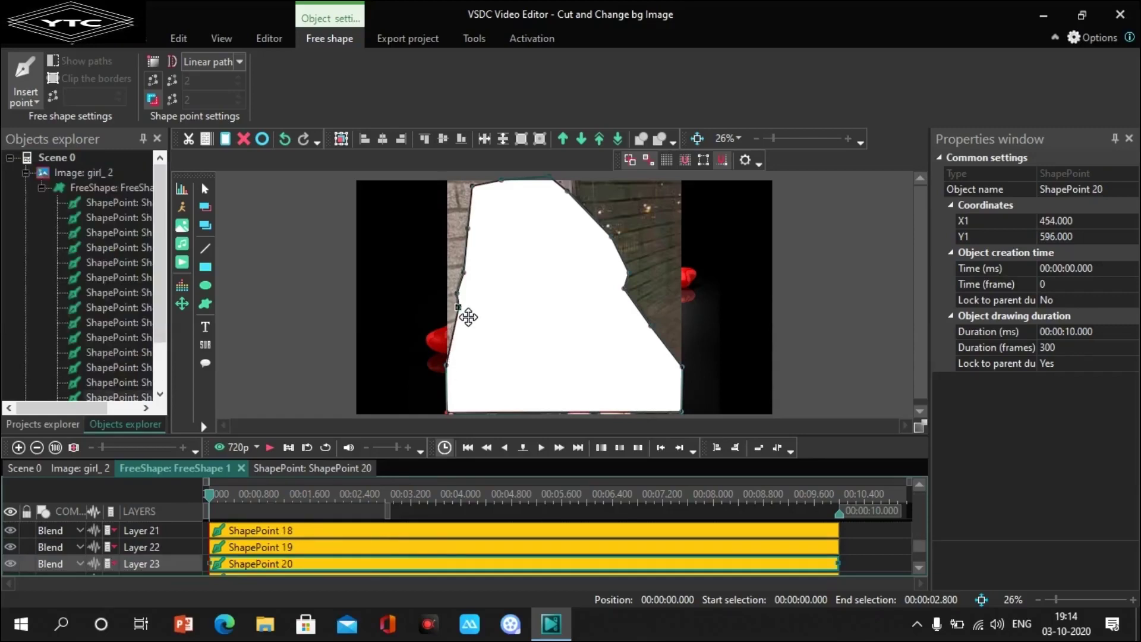
drag(468, 340, 483, 312)
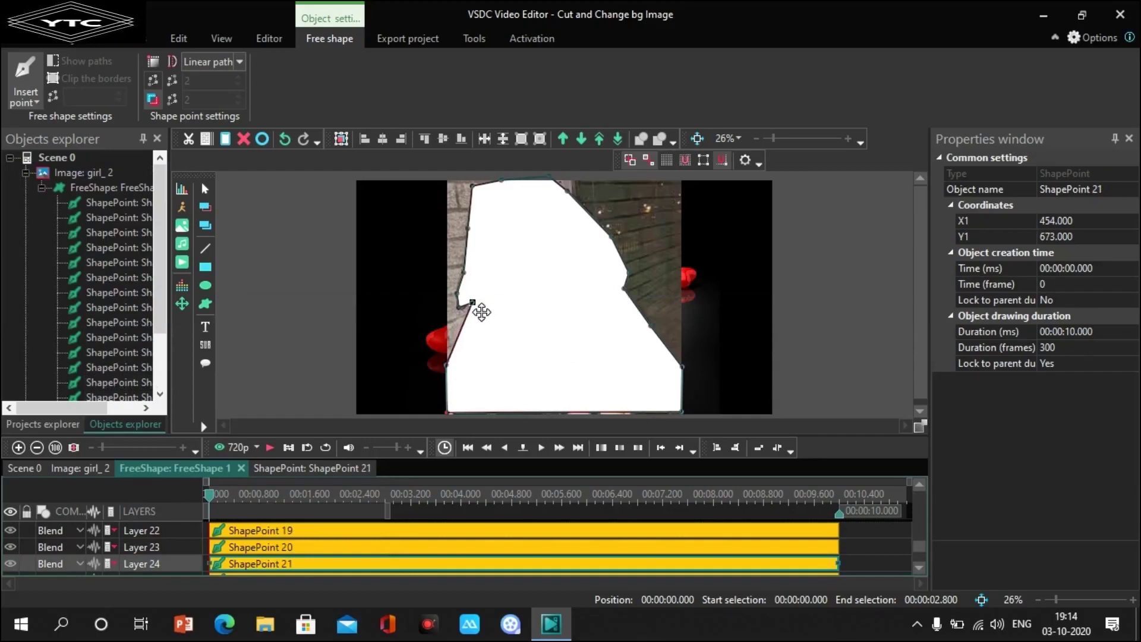
click(478, 350)
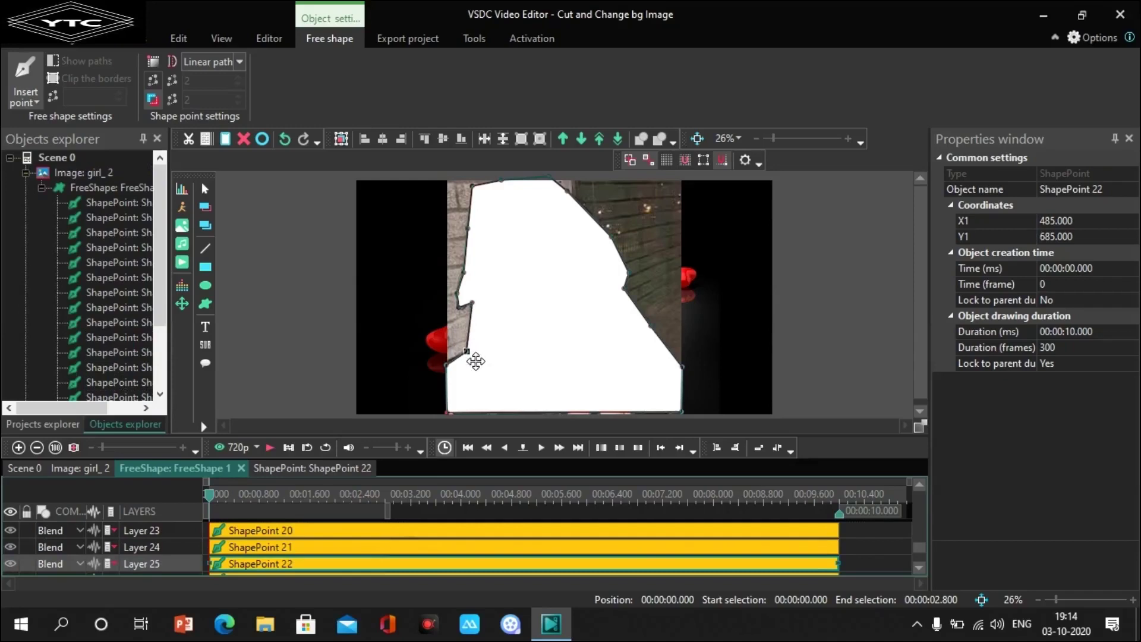
click(460, 366)
drag(459, 361, 453, 357)
drag(454, 369, 458, 374)
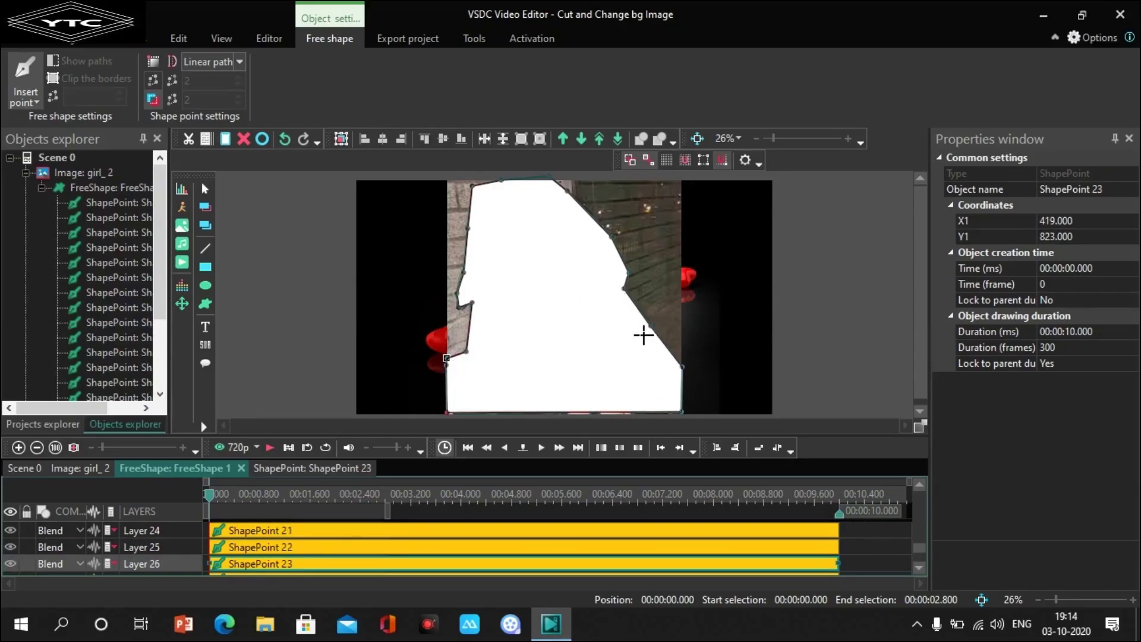
- Set the free shape's brush color to black (0; 0; 0) and its layer's composition mode to Inverted mask
click(87, 472)
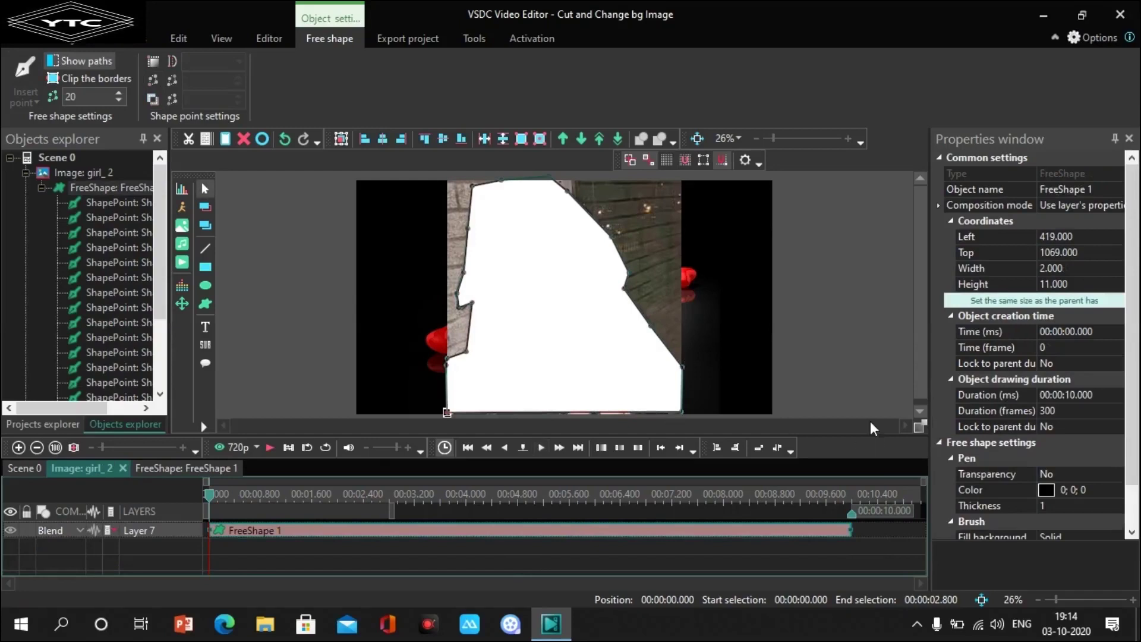
scroll(1137, 325, down, 1)
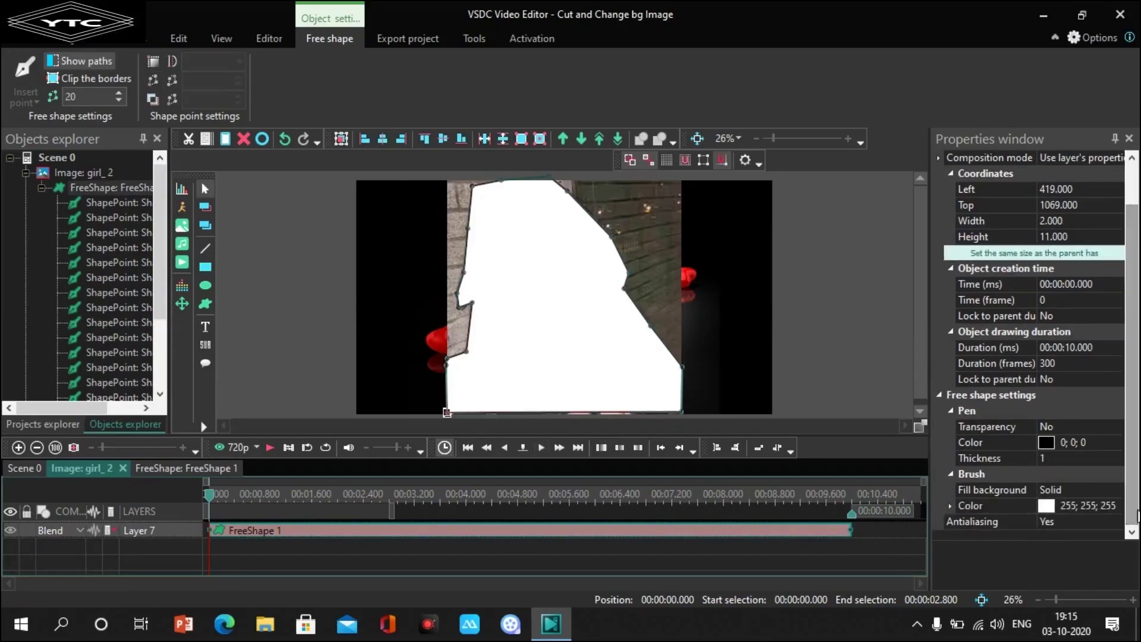
click(1118, 511)
click(1116, 506)
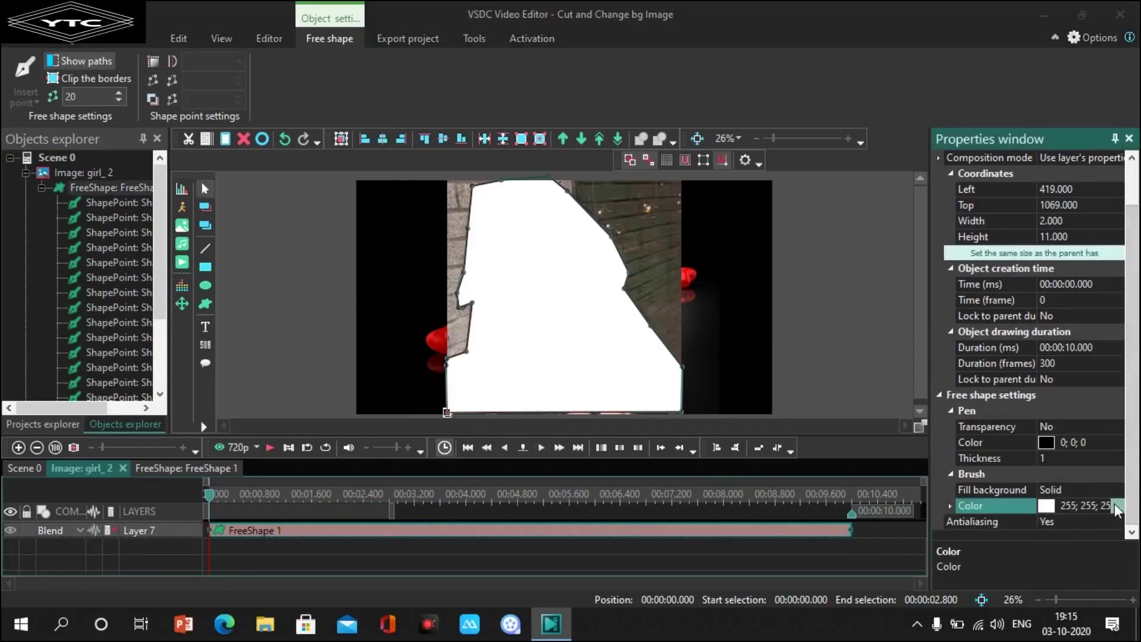
click(599, 383)
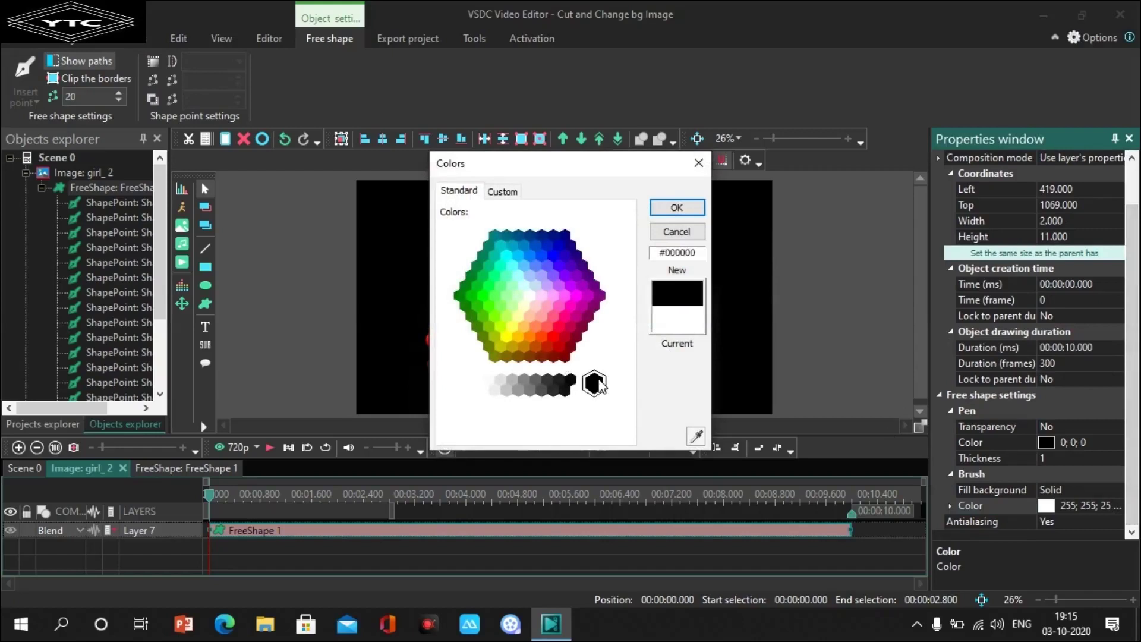
click(678, 208)
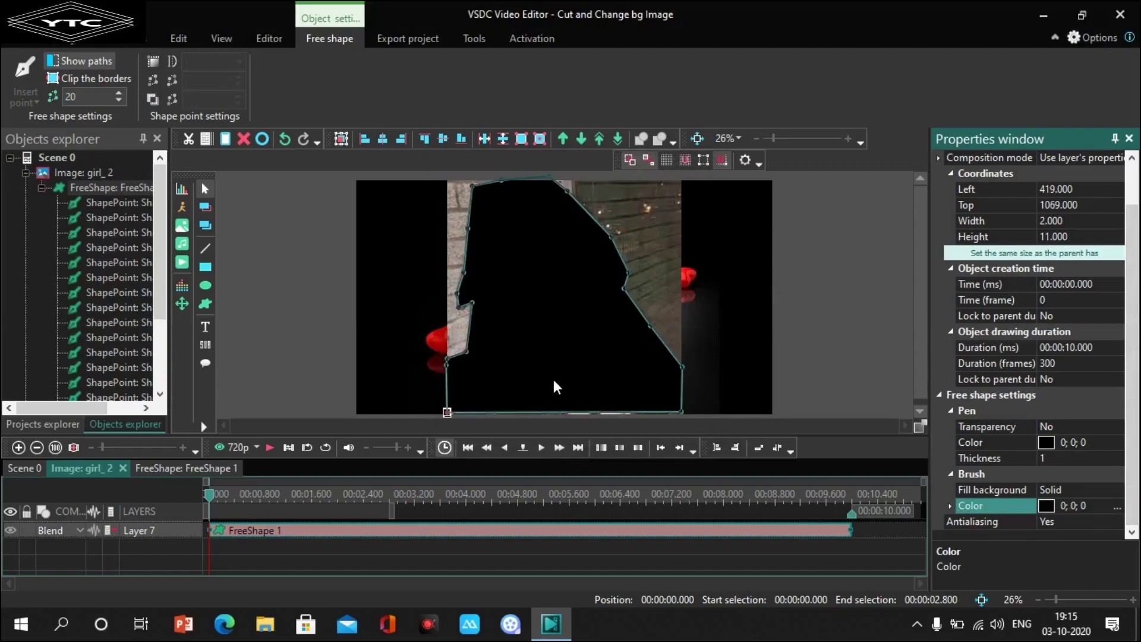
click(80, 529)
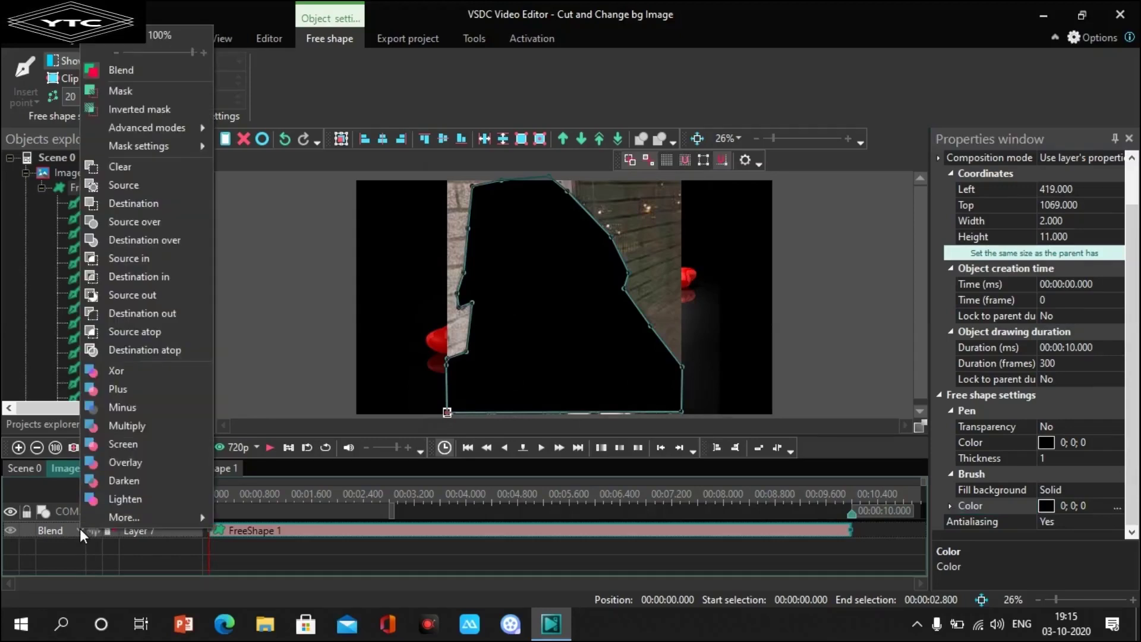
click(170, 113)
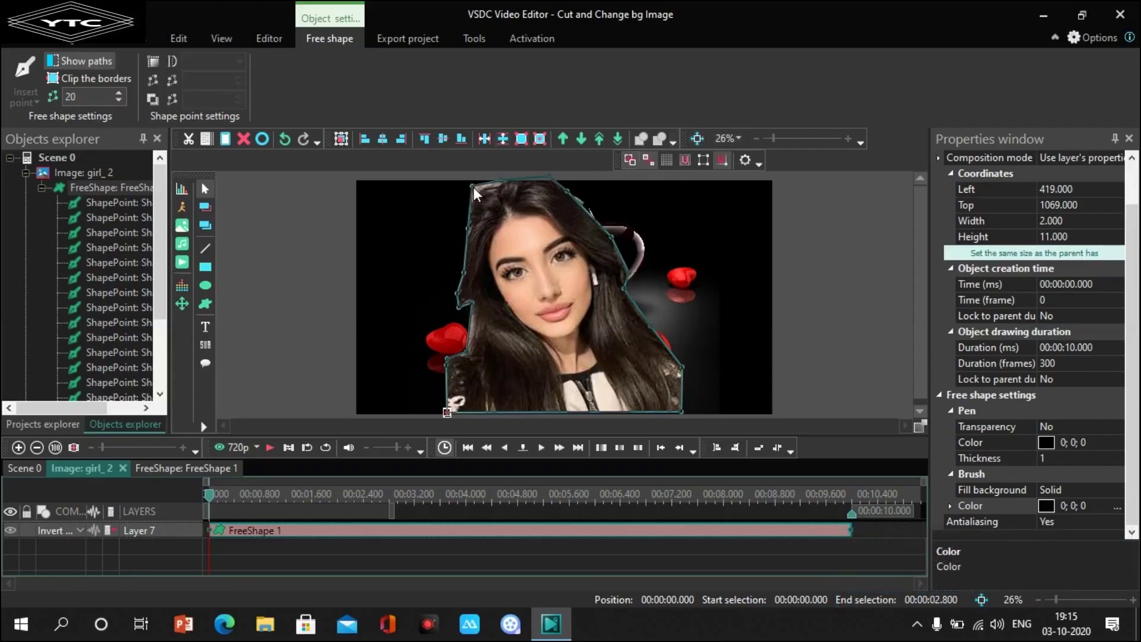
- Reopen the free shape and move its two upper-left points inward to follow the hair more closely
double_click(423, 527)
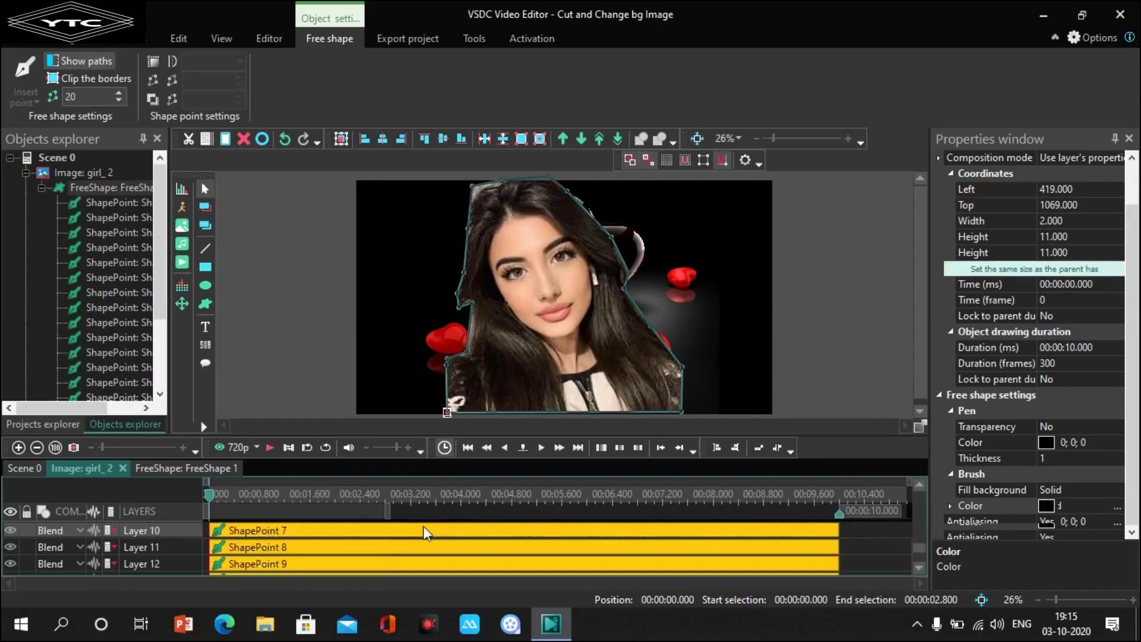
click(472, 185)
drag(486, 204, 482, 215)
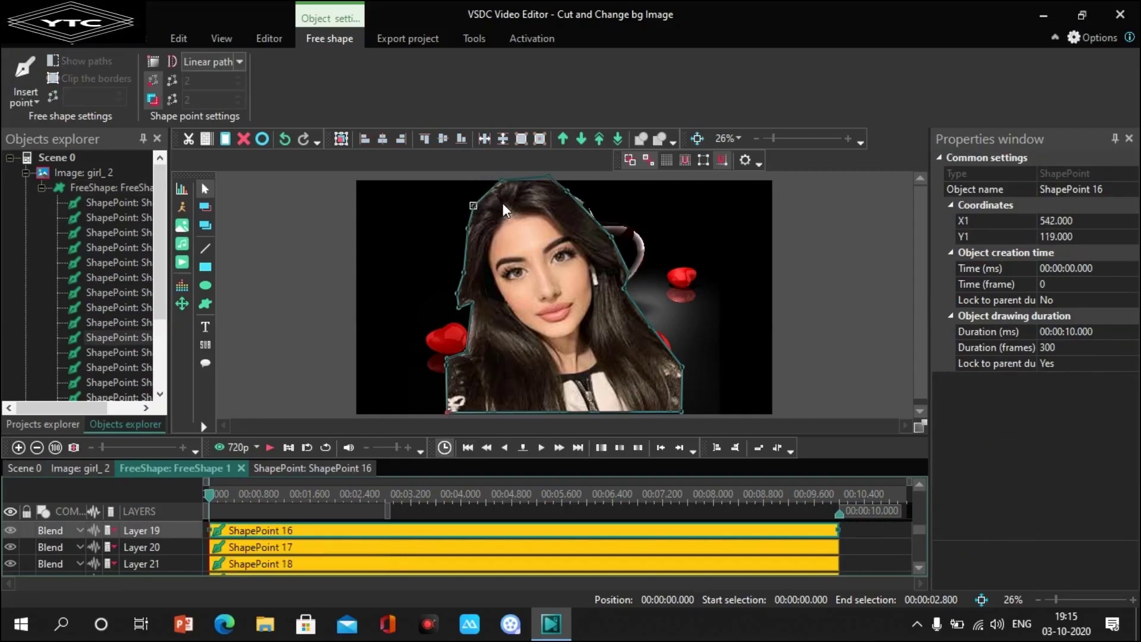
click(502, 181)
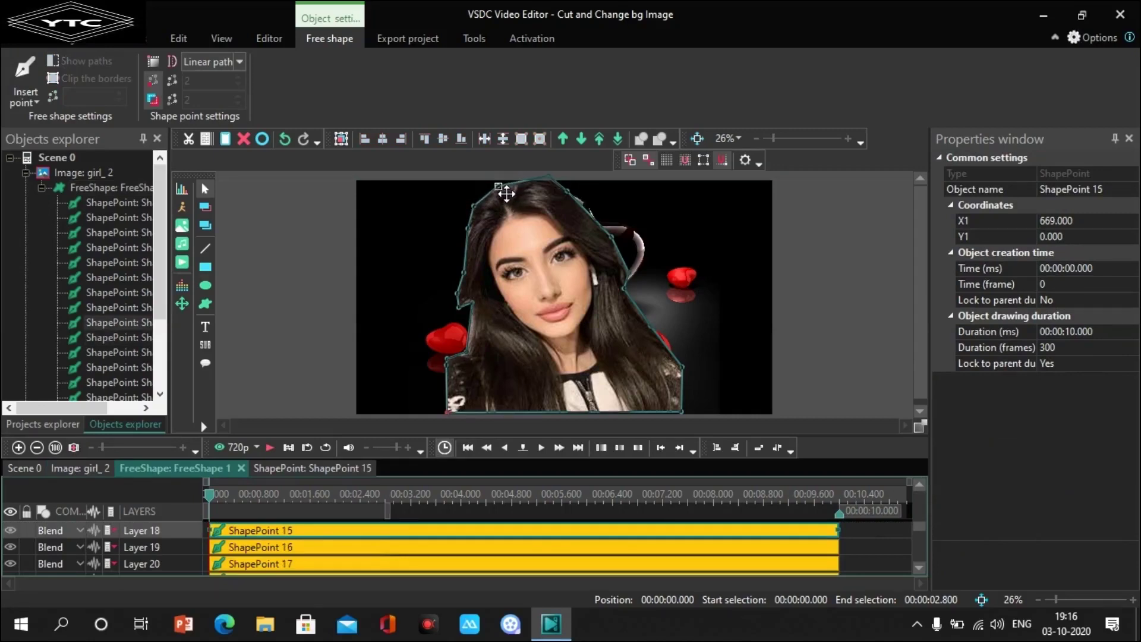
drag(504, 195, 495, 187)
- Return to Scene 0 and move the cut-out girl image to the left side of the frame, at about -423, 16
click(81, 469)
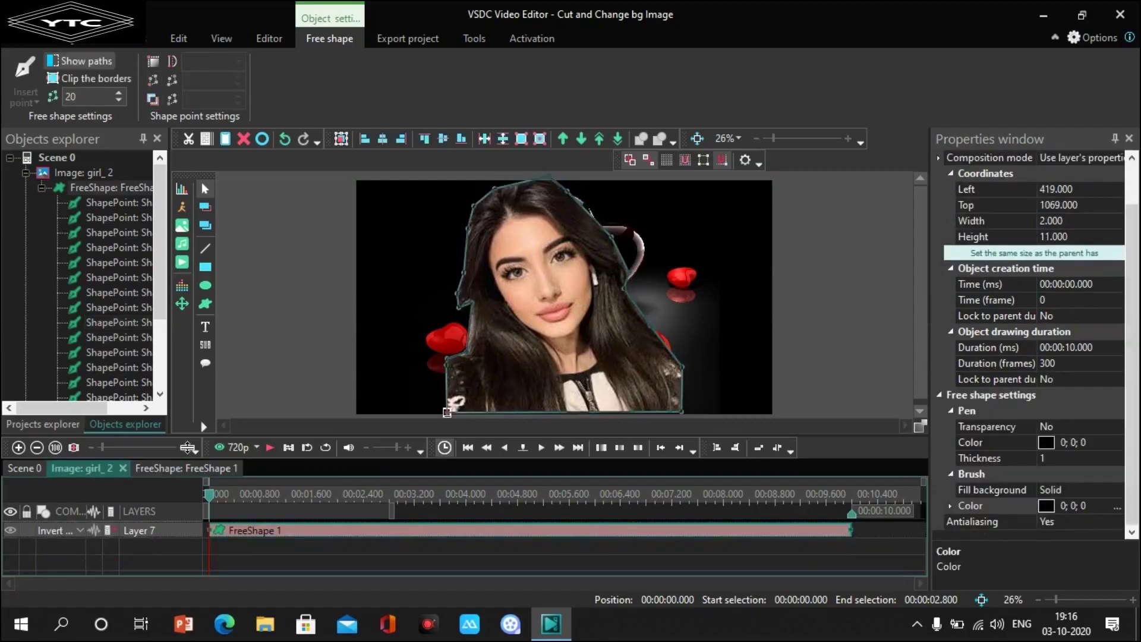
click(14, 467)
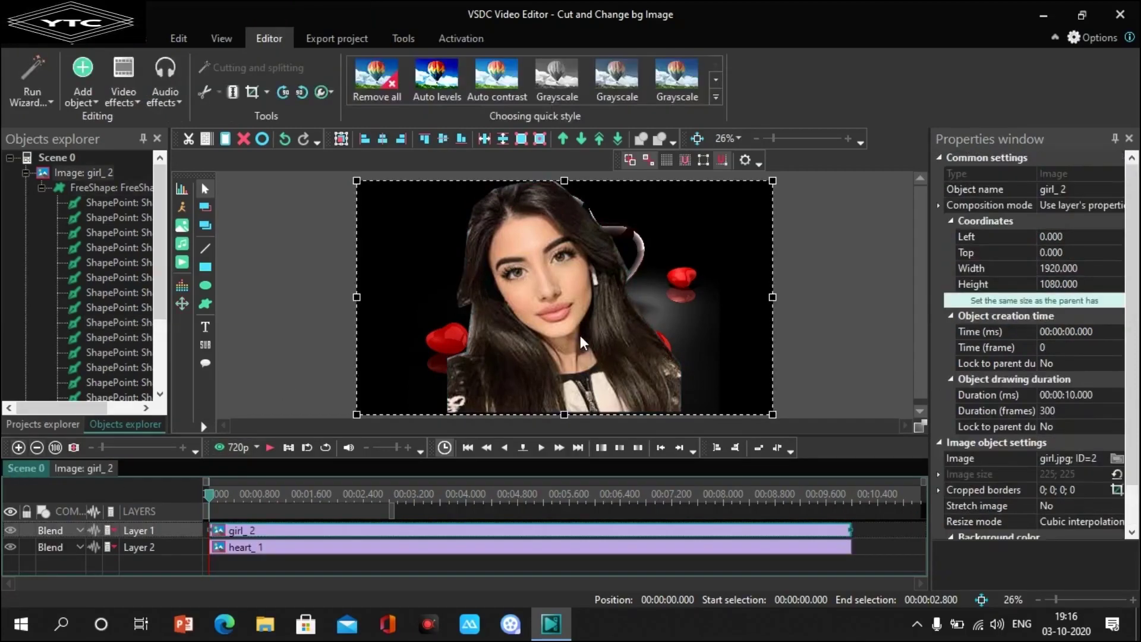
drag(580, 335, 497, 347)
- Set Stretch image to Yes for the heart background image
click(751, 316)
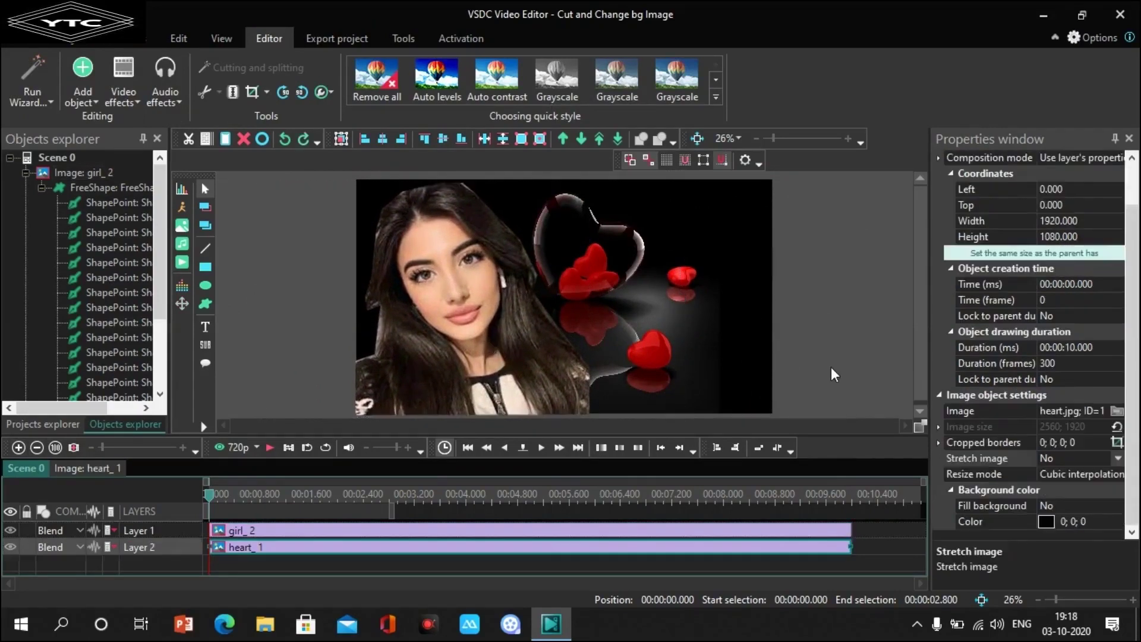
click(831, 366)
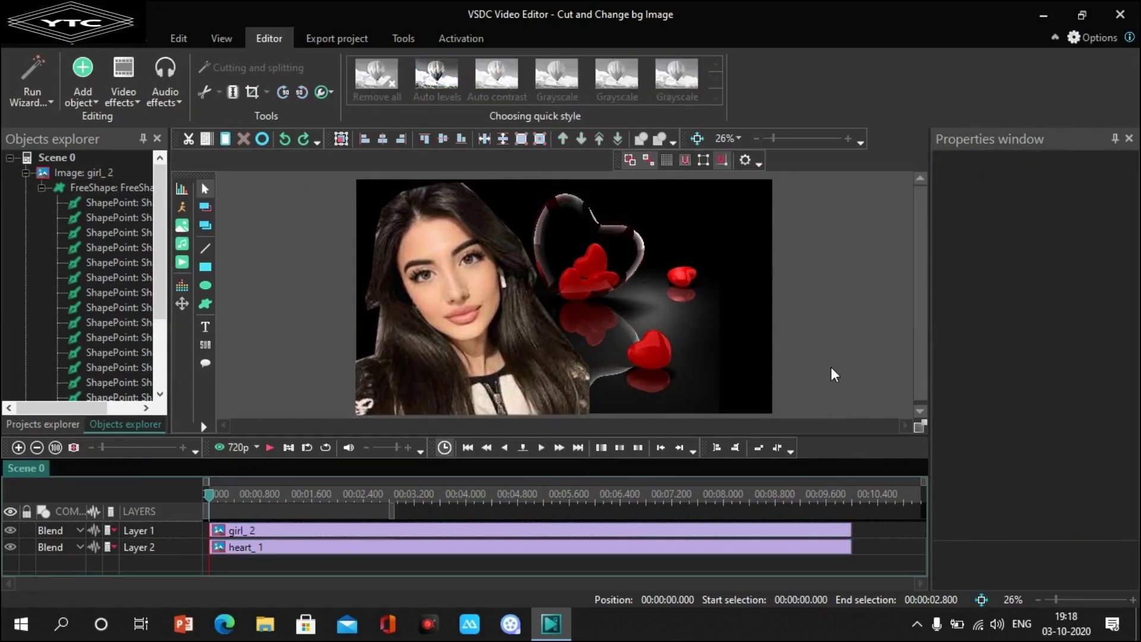
click(293, 558)
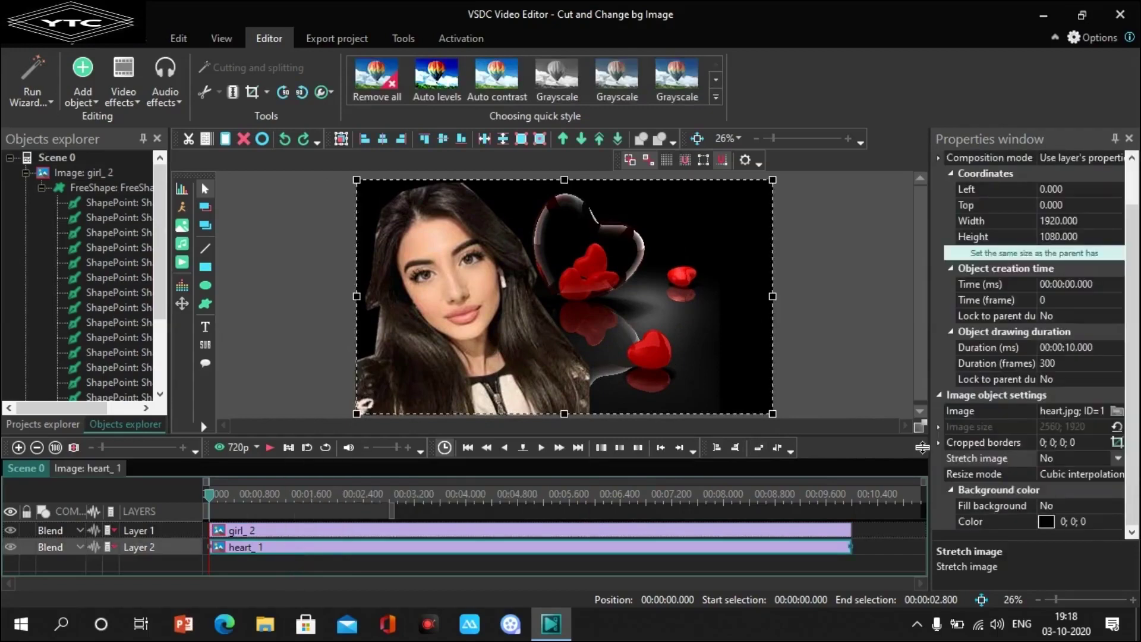
click(1118, 458)
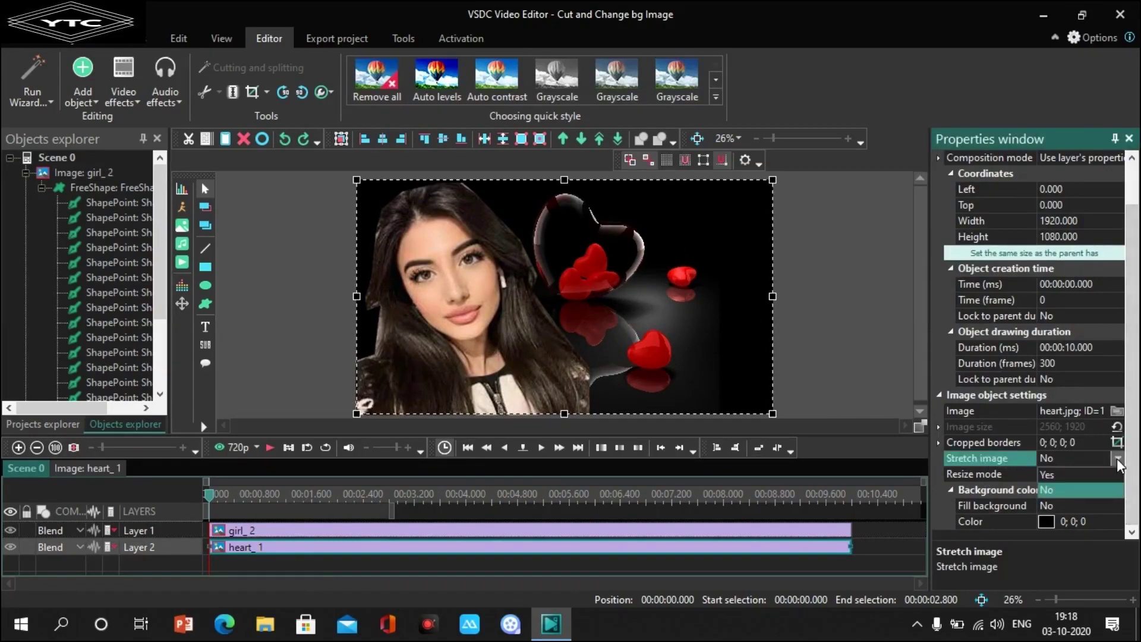
click(1067, 475)
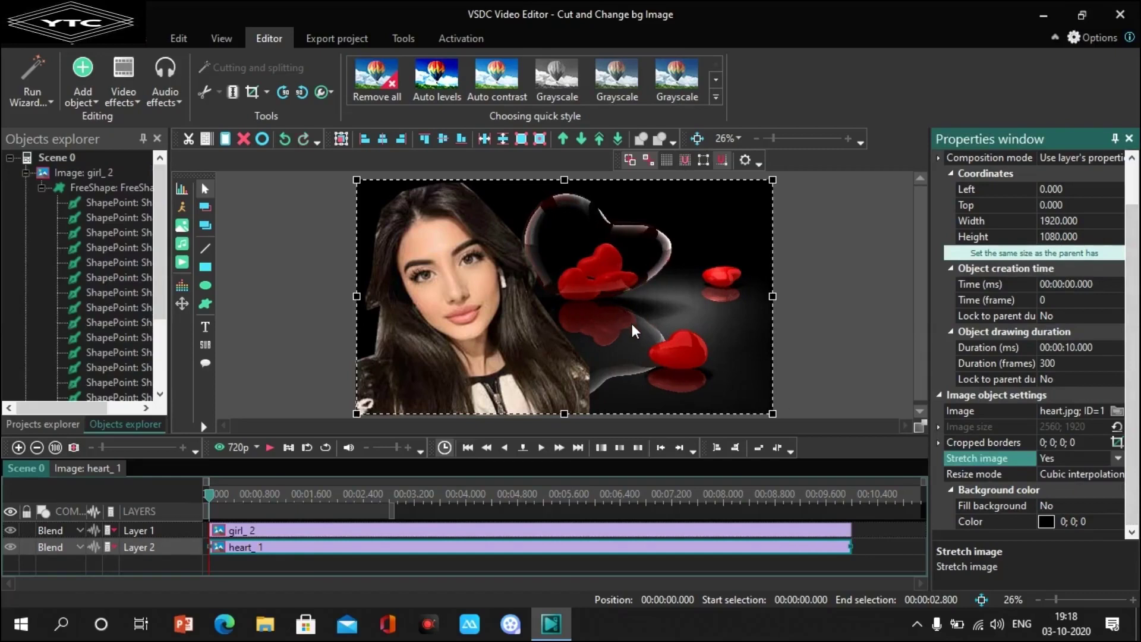
- Set Stretch image to Yes for the girl image
click(509, 530)
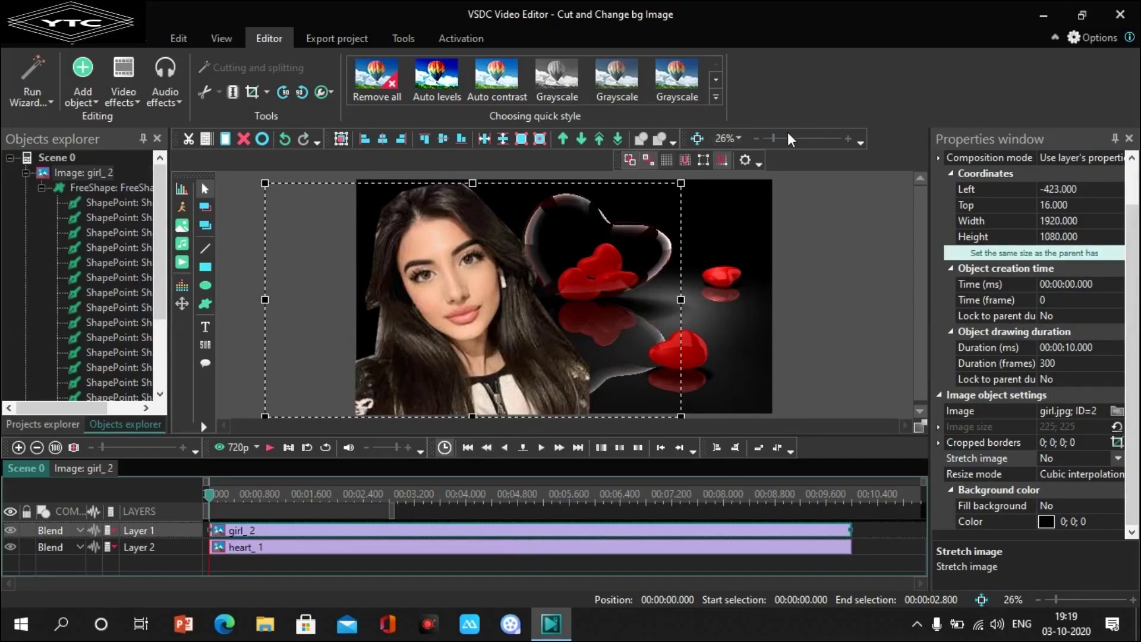
drag(771, 138, 773, 138)
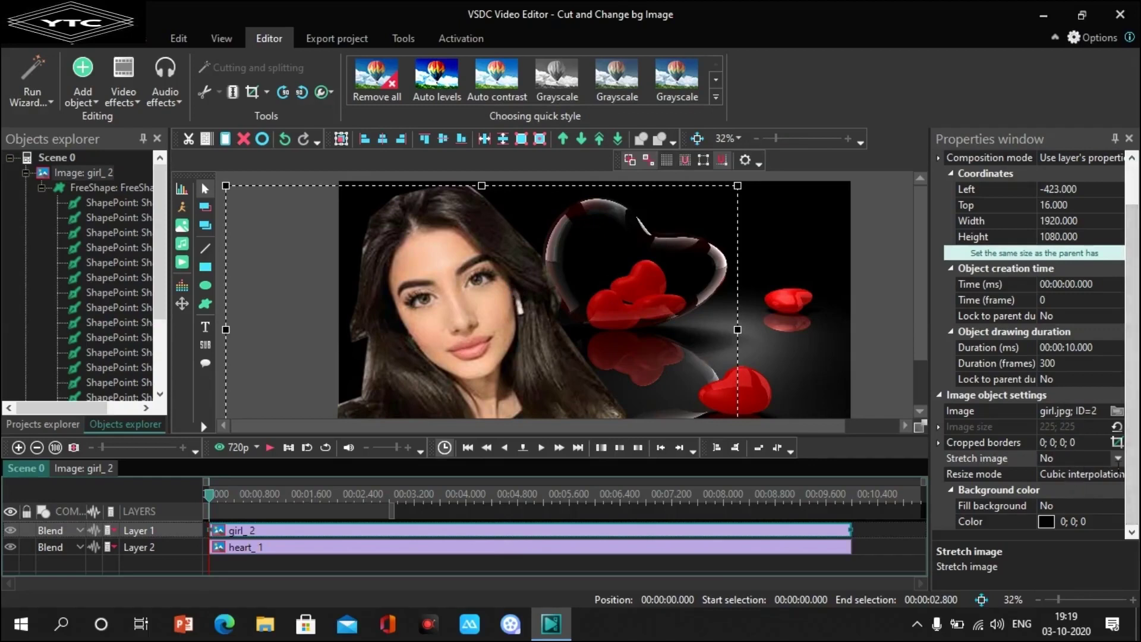
click(1117, 458)
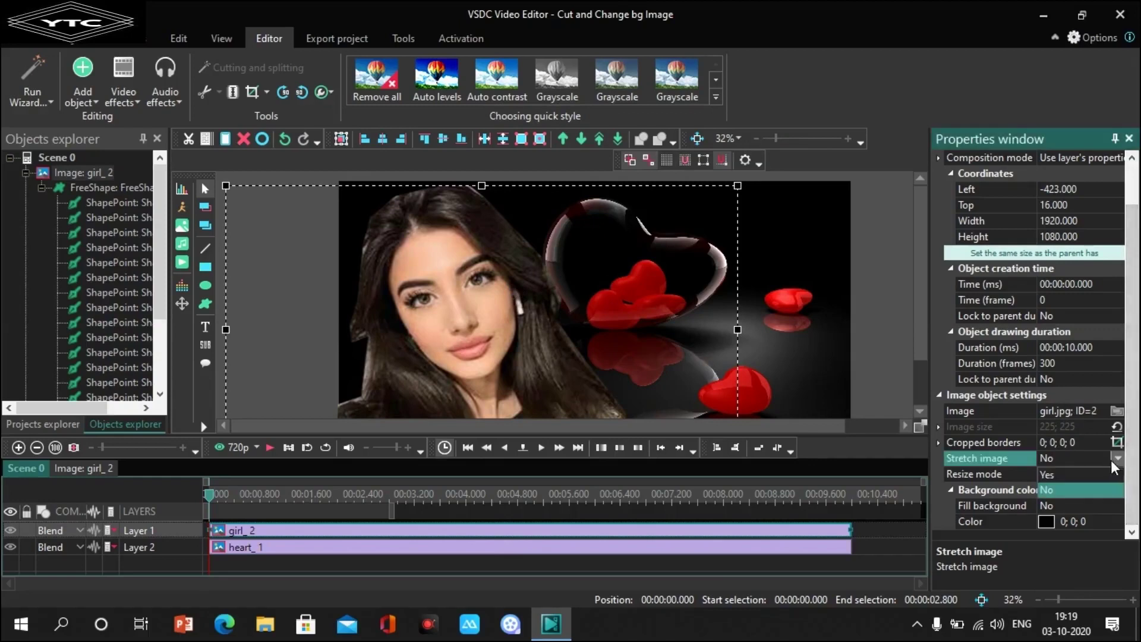
click(1086, 476)
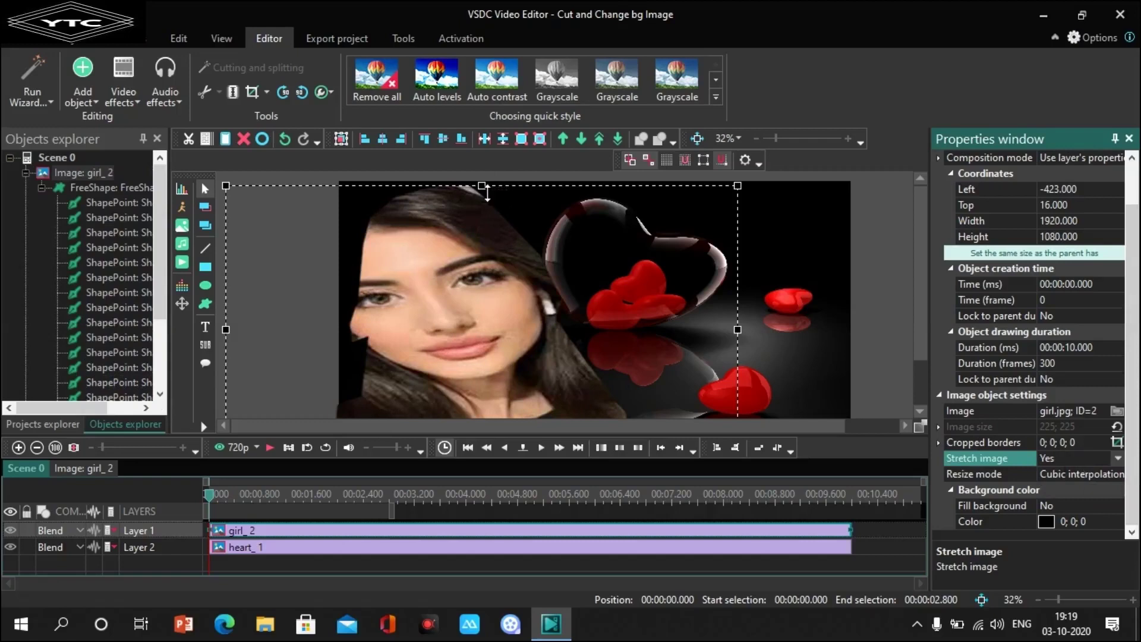
- Narrow the girl image from its left side to about 1259 × 1064, with Left at about 191 and Top at 16
drag(487, 192, 487, 189)
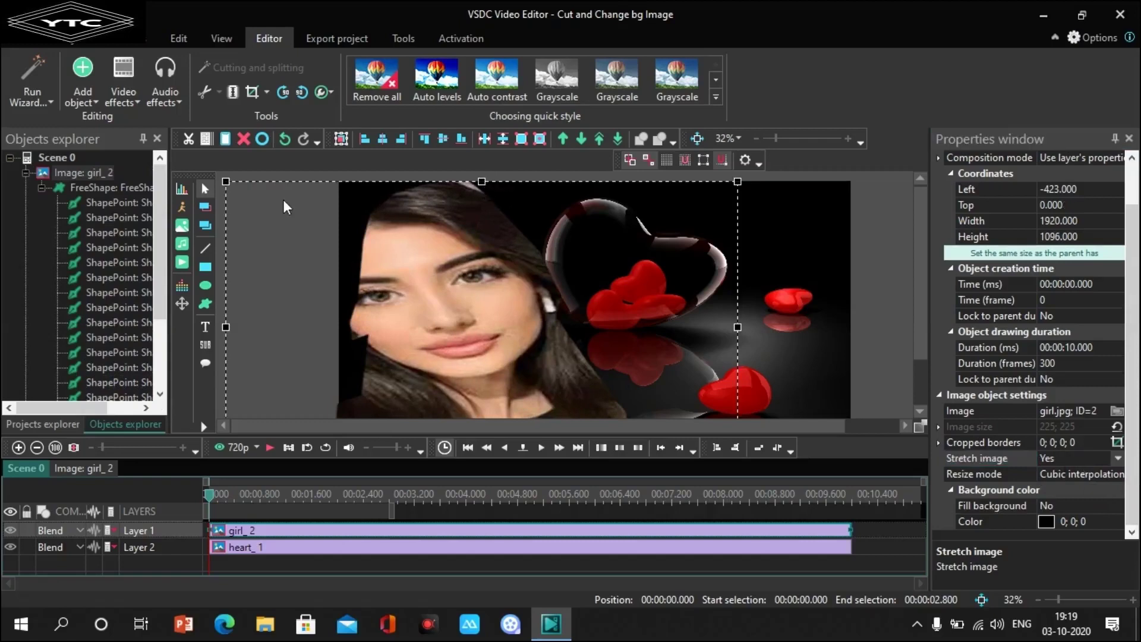
drag(230, 185, 339, 185)
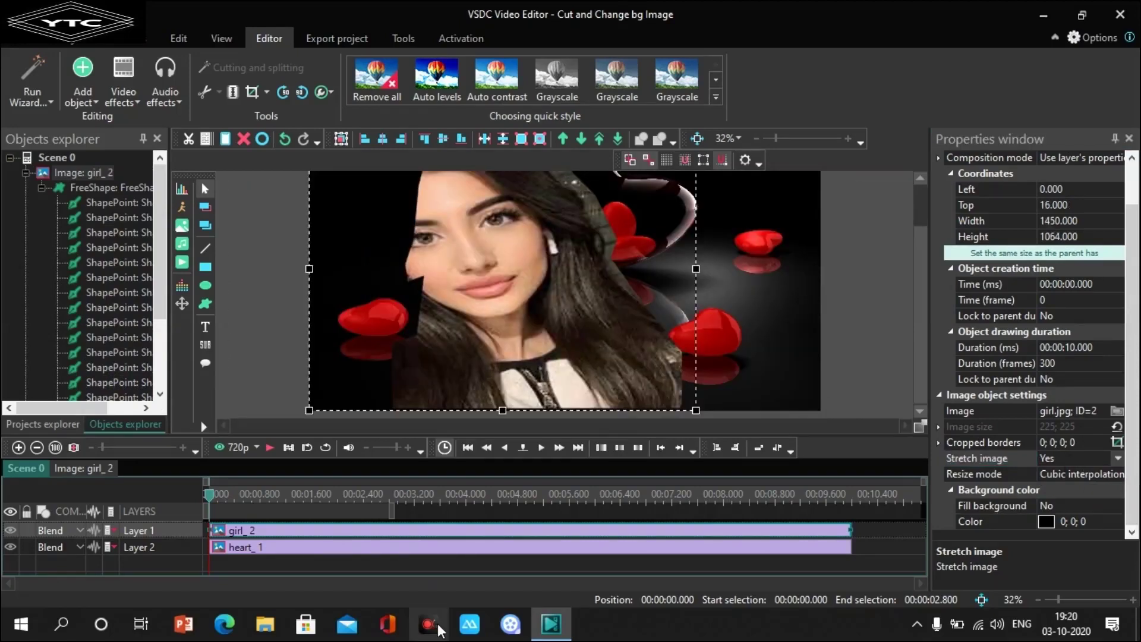
double_click(470, 534)
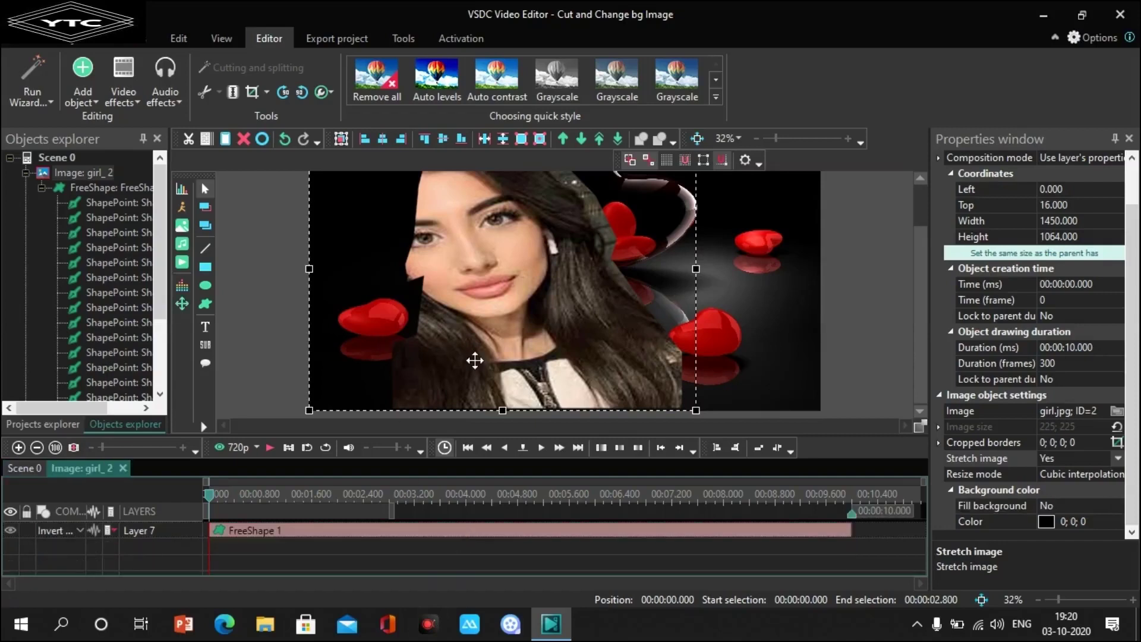
drag(310, 270, 369, 280)
drag(924, 334, 922, 280)
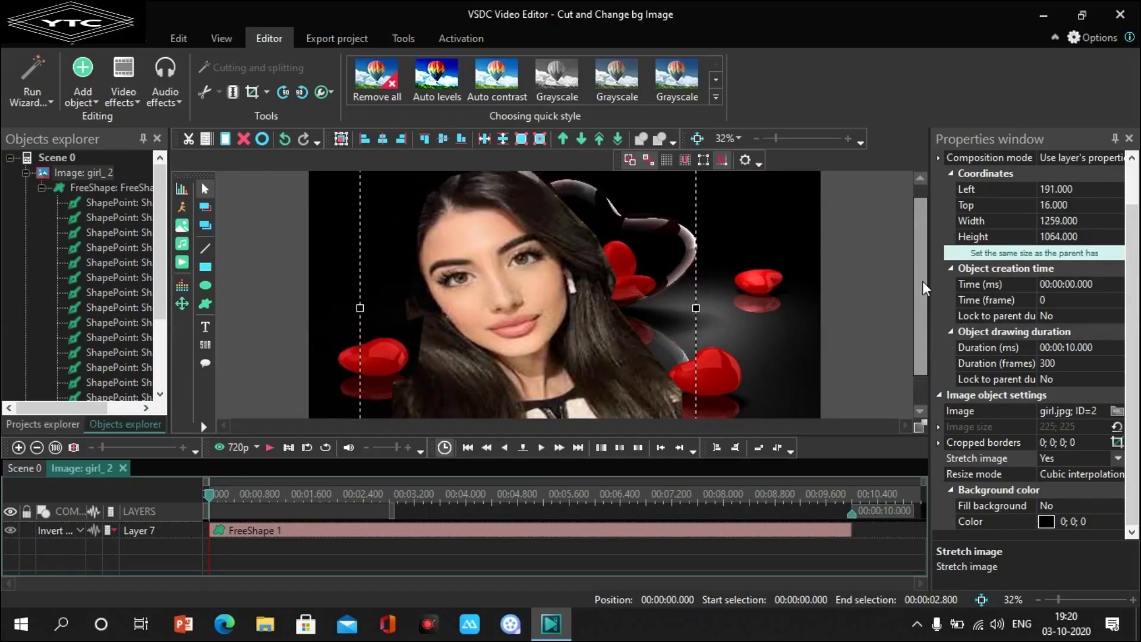
- Narrow the girl image further to about 1156 × 1067, placing its upper-left corner at about 294, 13
scroll(447, 208, down, 1)
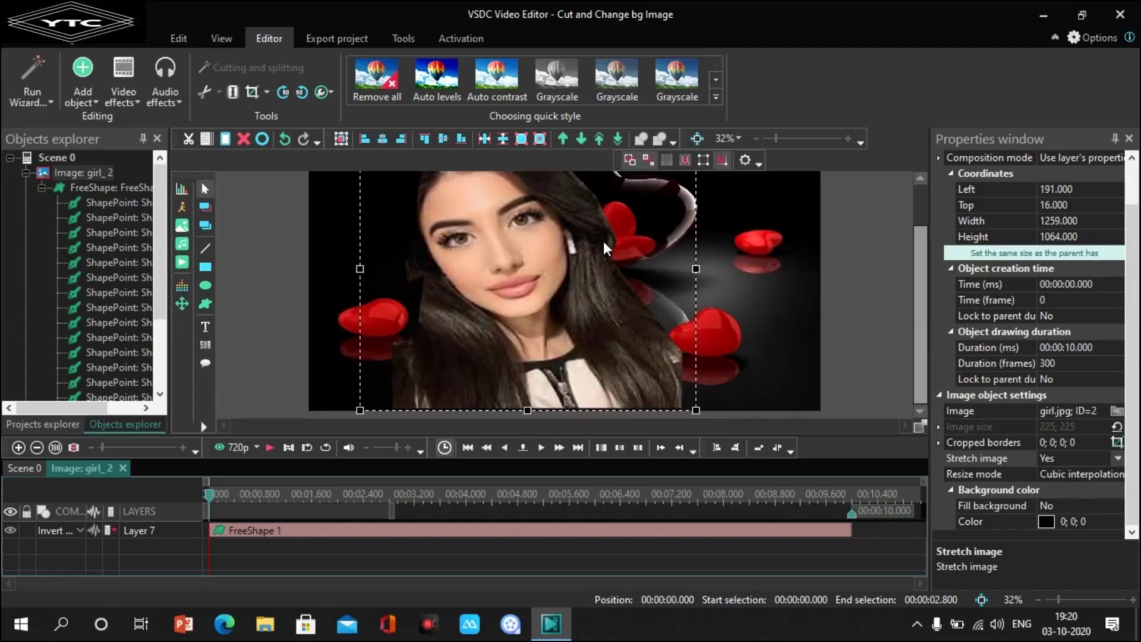
drag(916, 313, 917, 266)
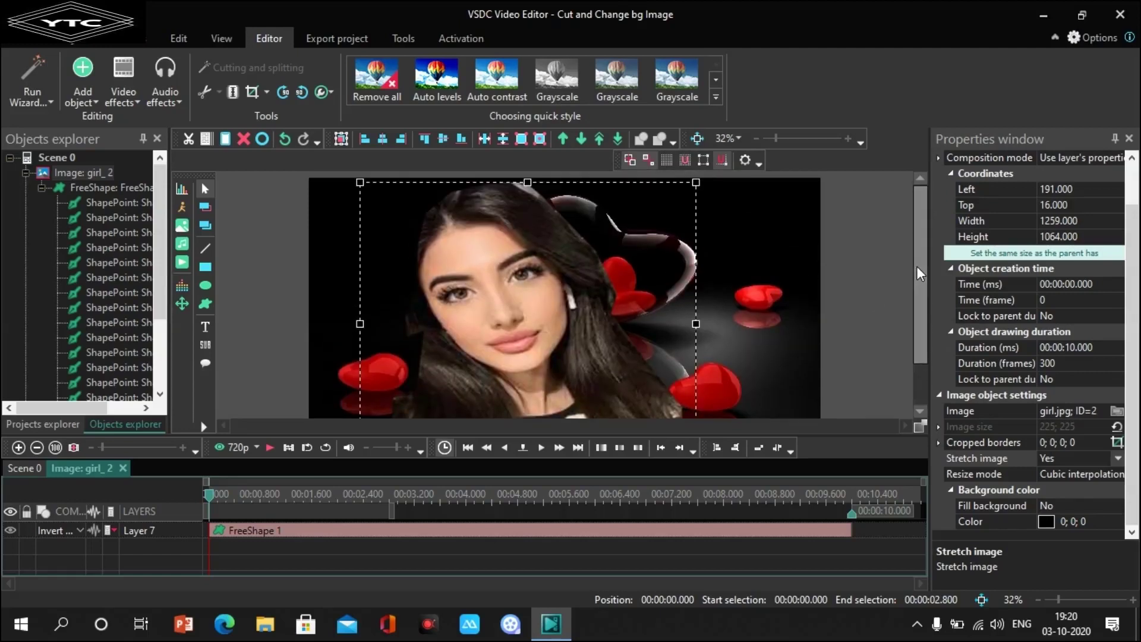
drag(370, 189, 394, 192)
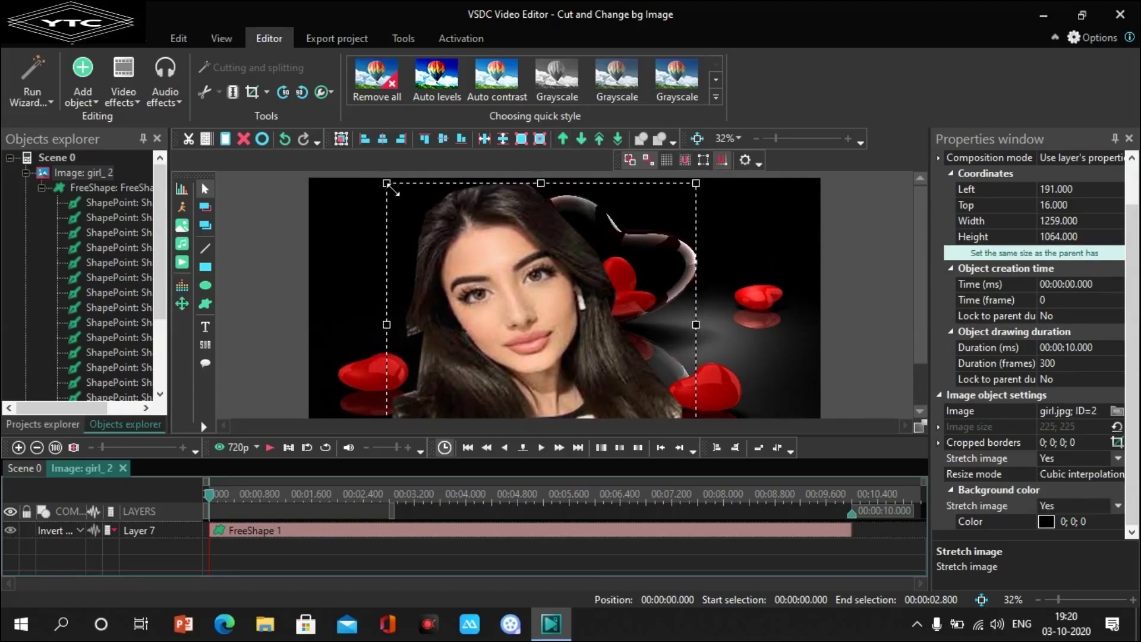
drag(387, 325, 387, 325)
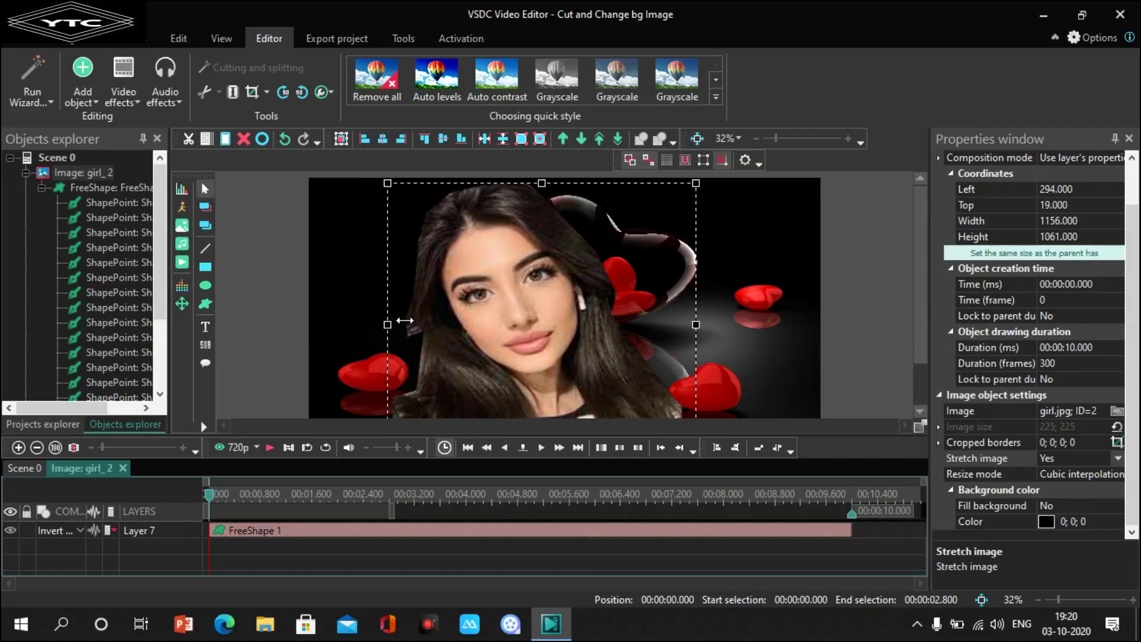
drag(546, 192, 545, 188)
- Enlarge the girl image to about 1225 × 1080, with its upper-left corner at about 244, 0
drag(918, 319, 922, 371)
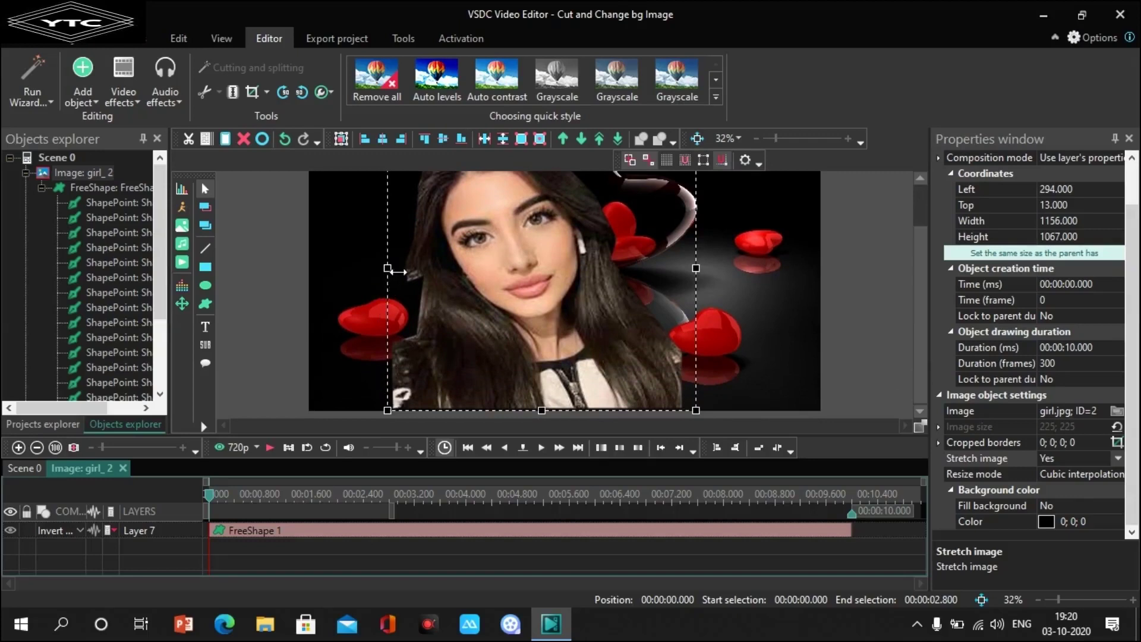
drag(397, 272, 388, 273)
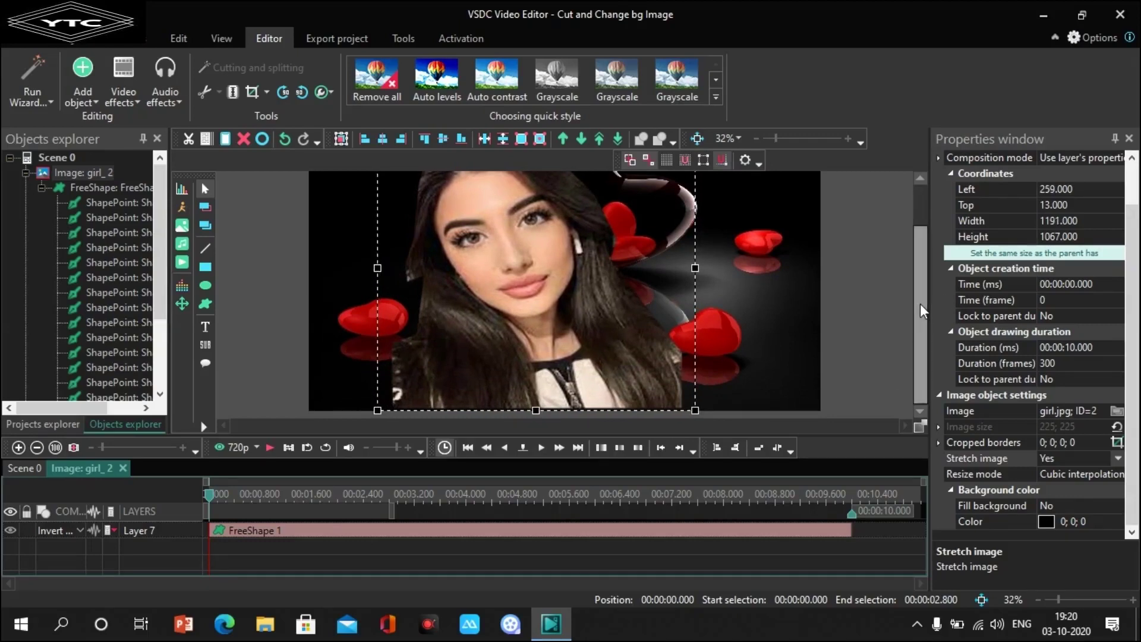
drag(920, 304, 919, 256)
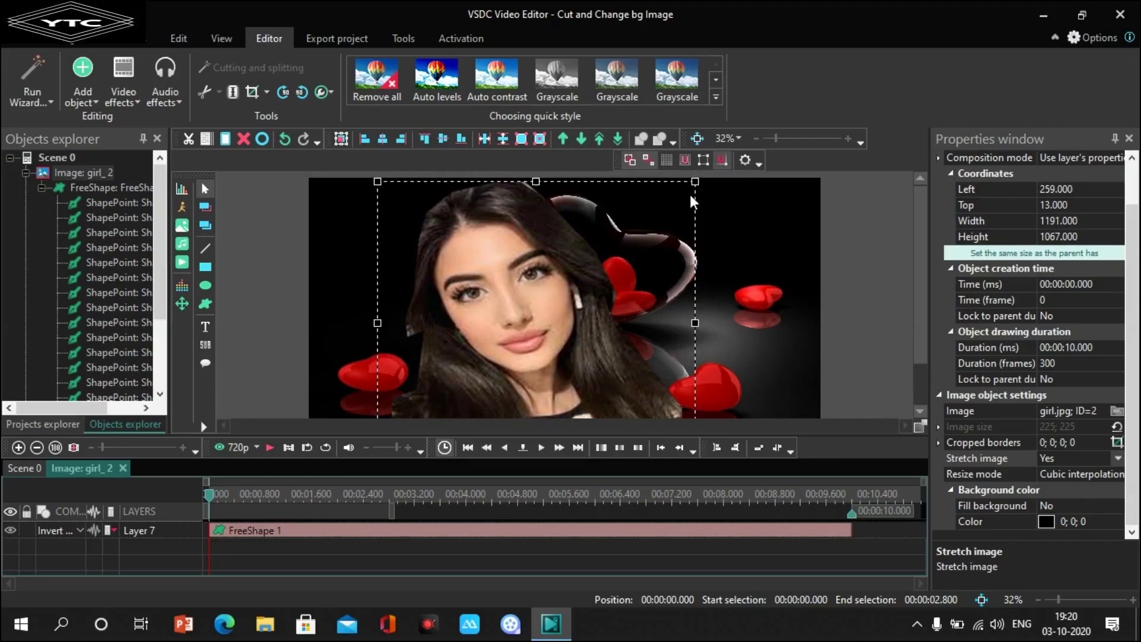
drag(699, 182, 705, 185)
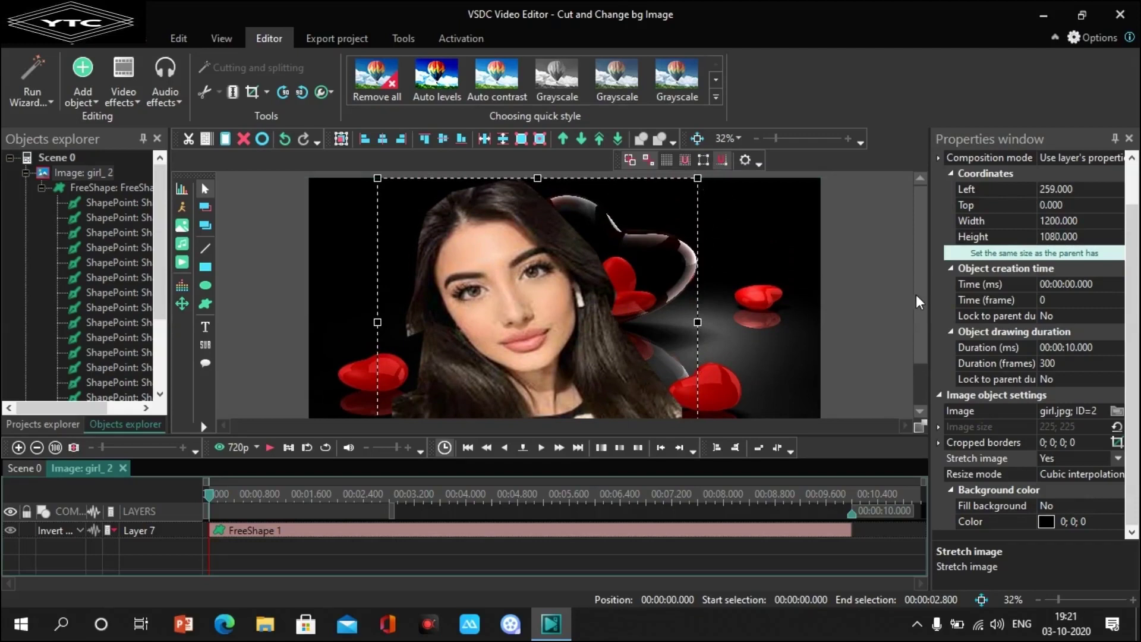
drag(918, 302, 919, 355)
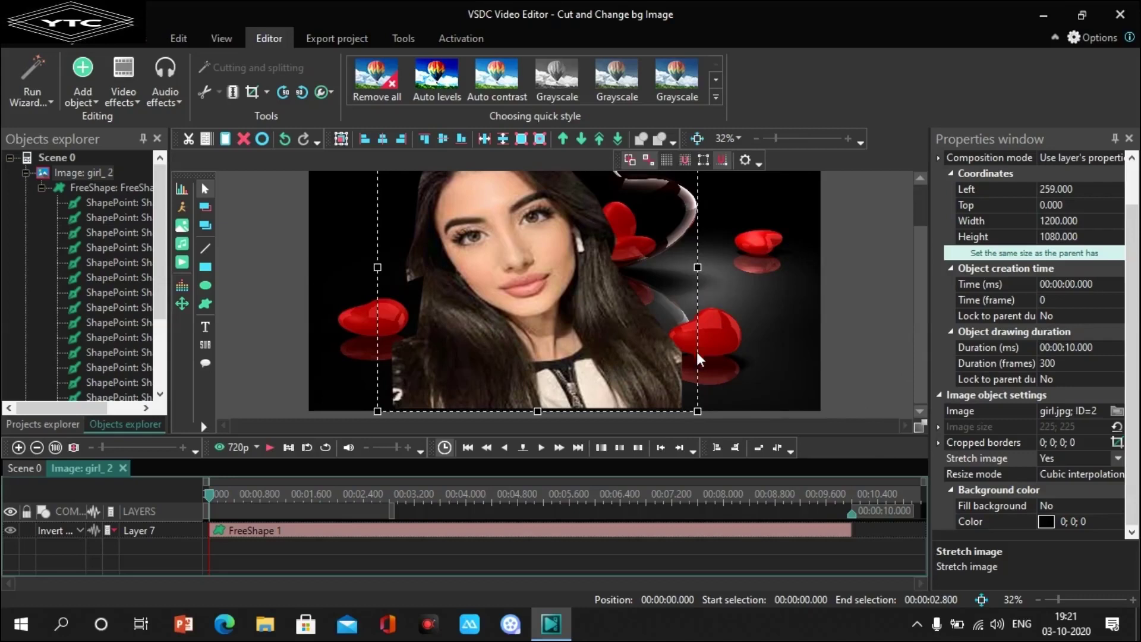
drag(698, 412, 709, 418)
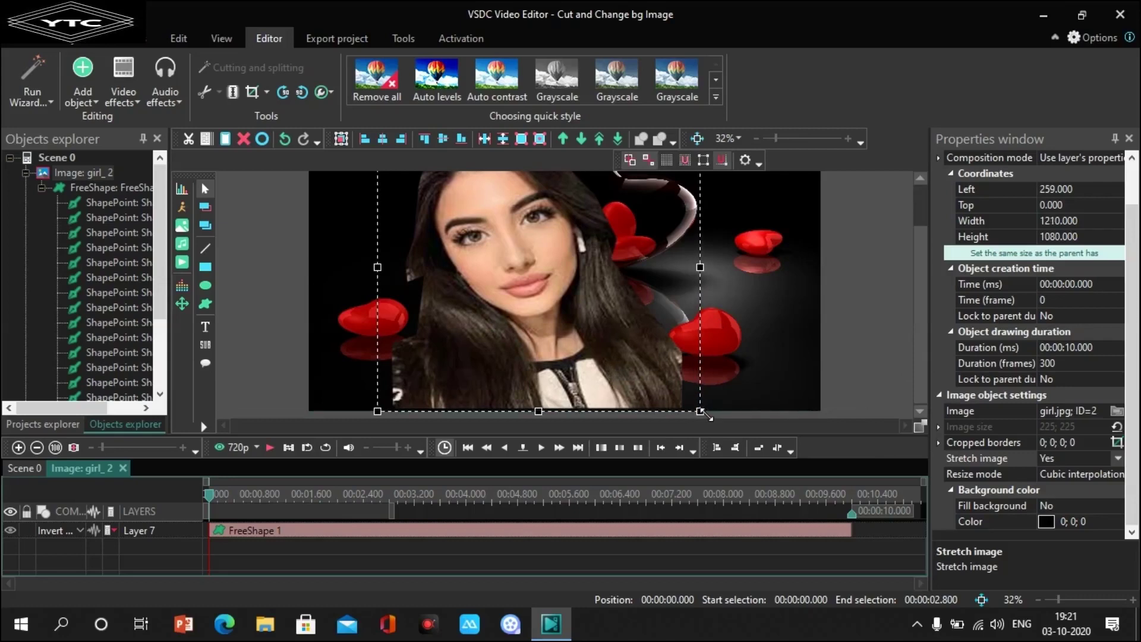
drag(387, 271, 379, 273)
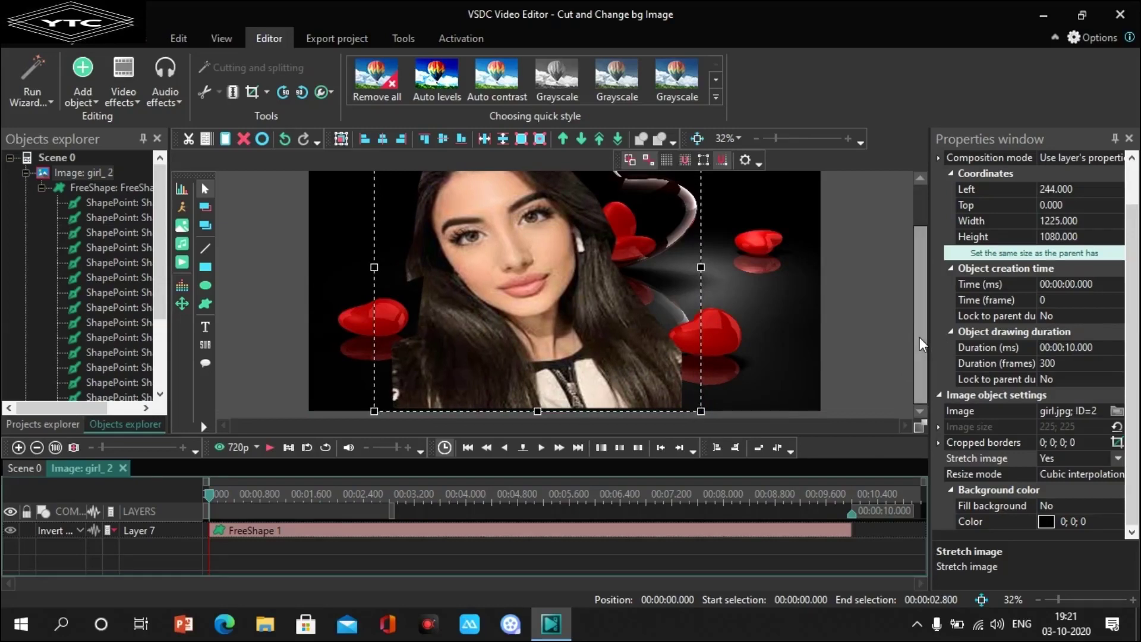
drag(919, 337, 916, 283)
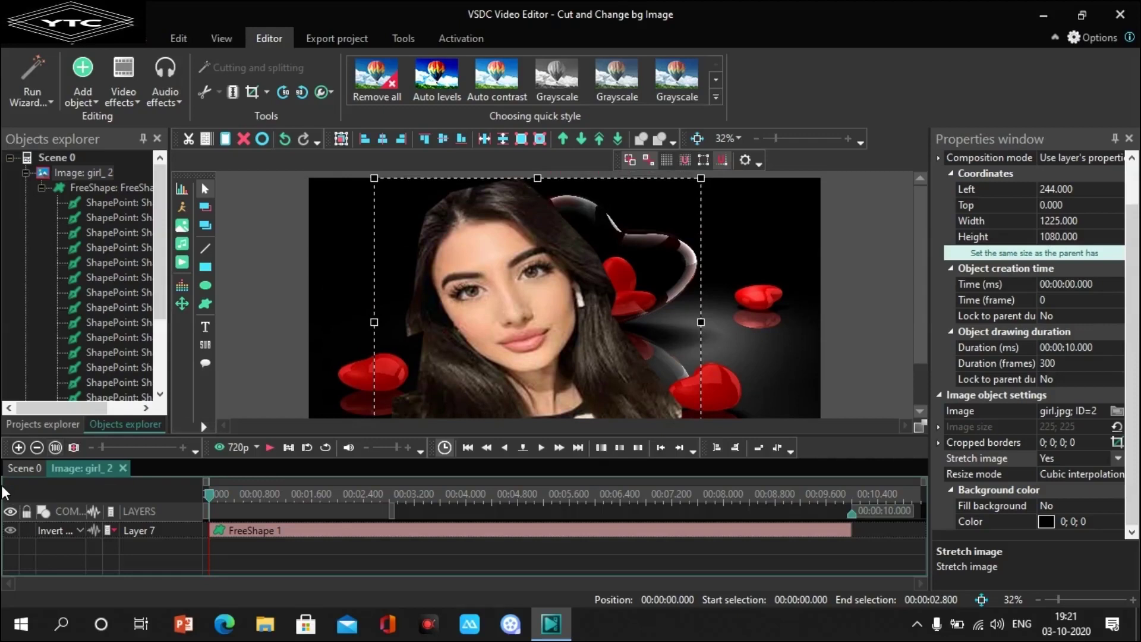
- Return to Scene 0 and move the girl image to the left side of the frame, at about -69, -28
click(18, 468)
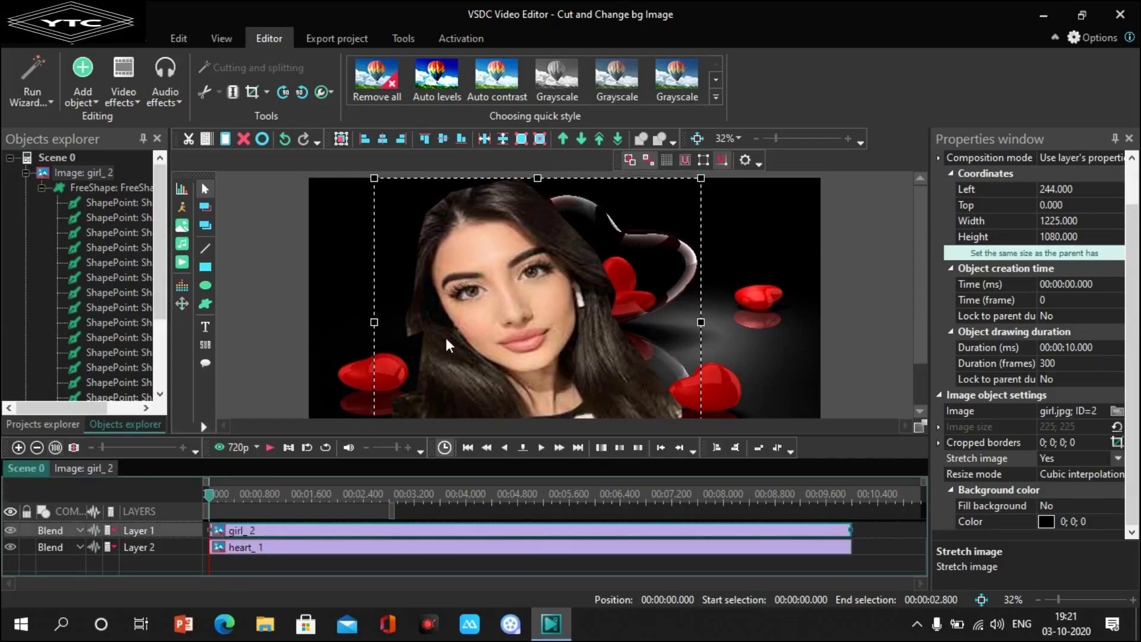
drag(458, 328, 385, 331)
drag(384, 331, 374, 325)
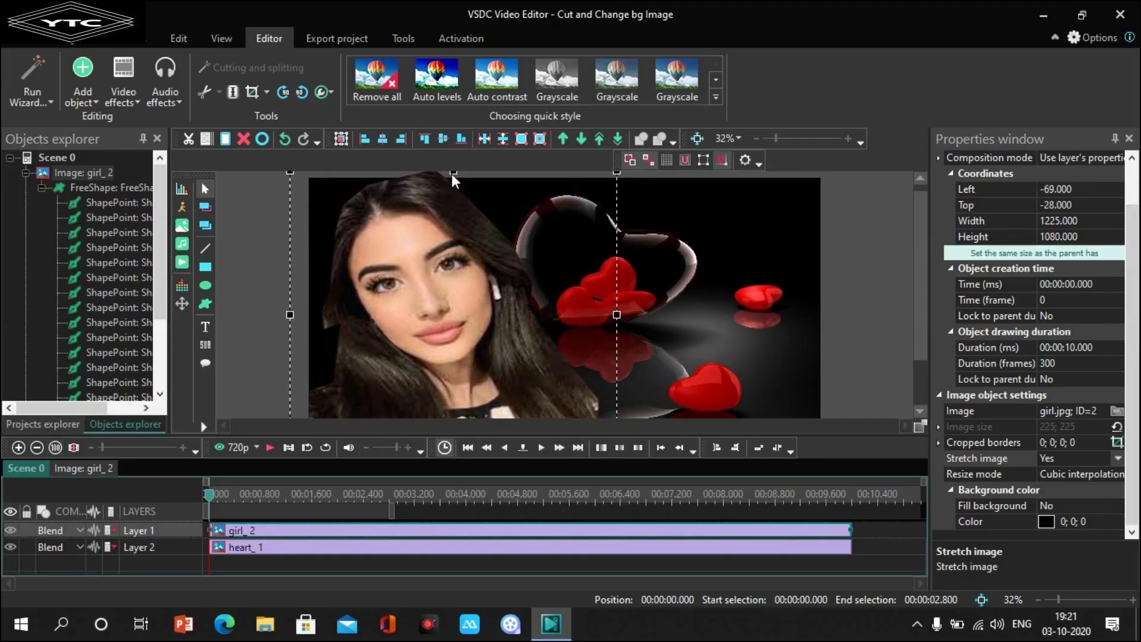
- Lower the girl image's top edge to 28 and extend its left edge to about -69, making it about 1231 × 1052
drag(459, 183, 459, 194)
scroll(917, 301, down, 1)
drag(526, 381, 524, 325)
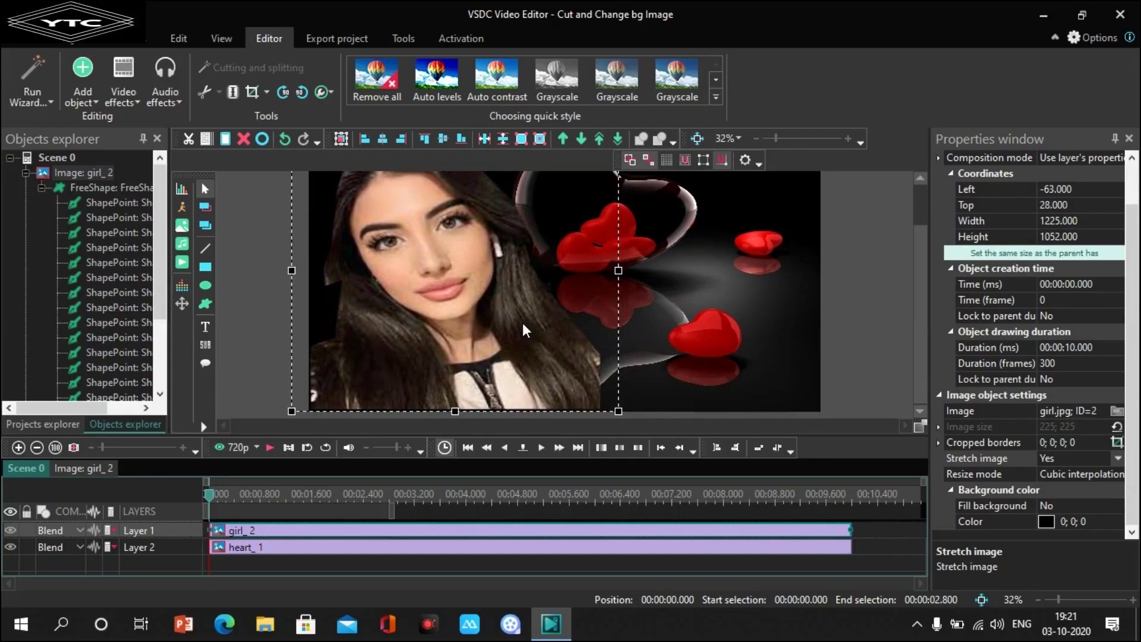
drag(302, 273, 296, 272)
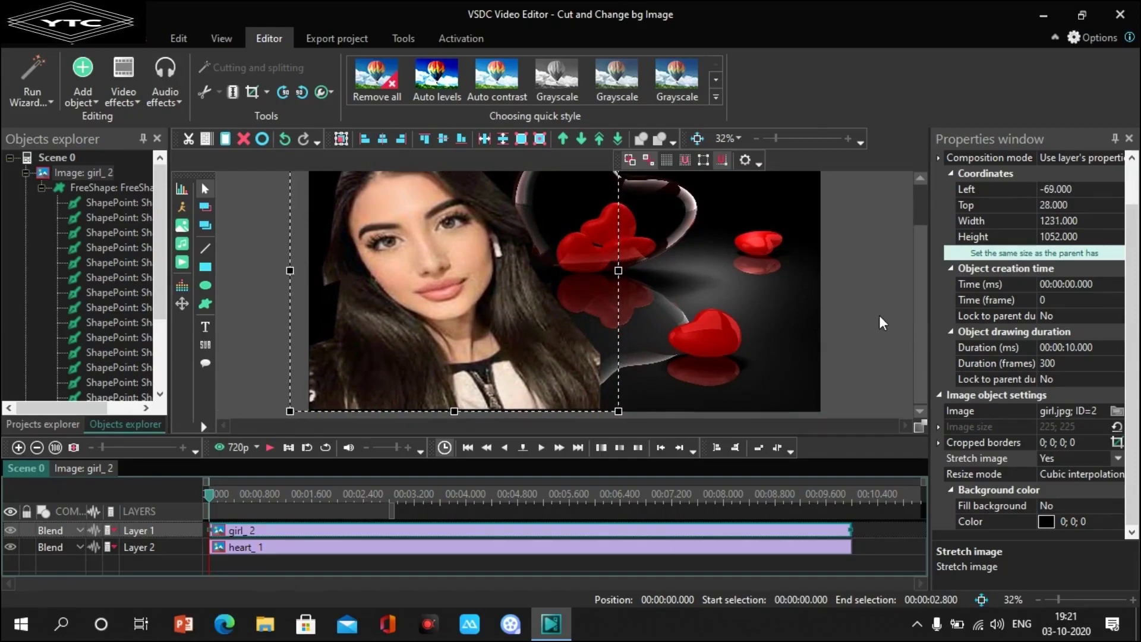
mouse_move(924, 333)
mouse_down()
mouse_move(922, 277)
mouse_move(922, 334)
mouse_up()
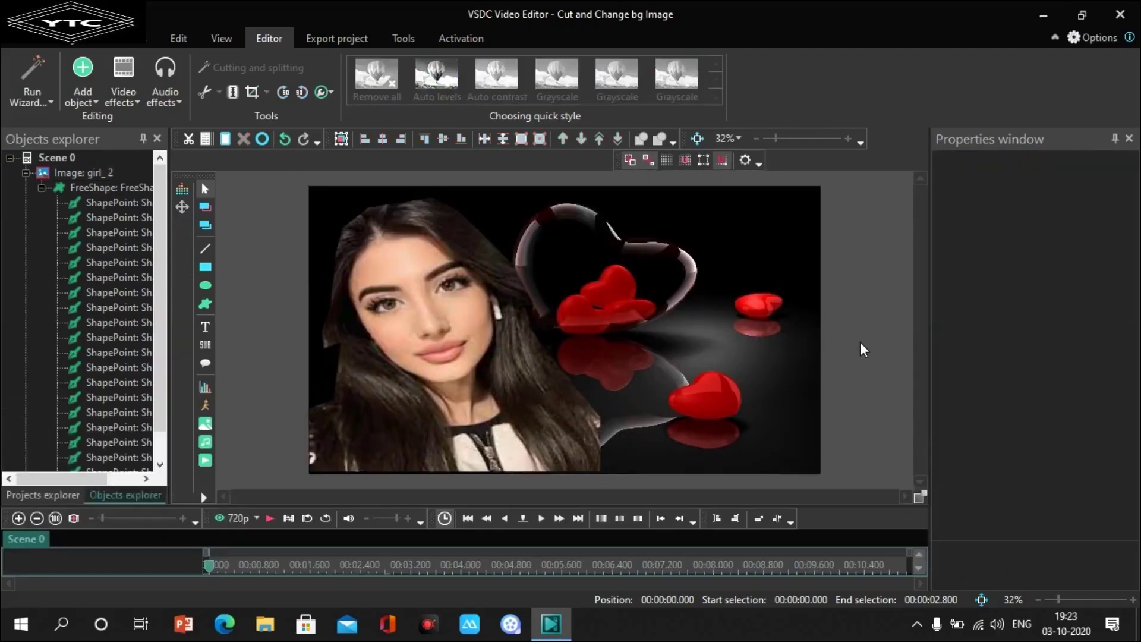